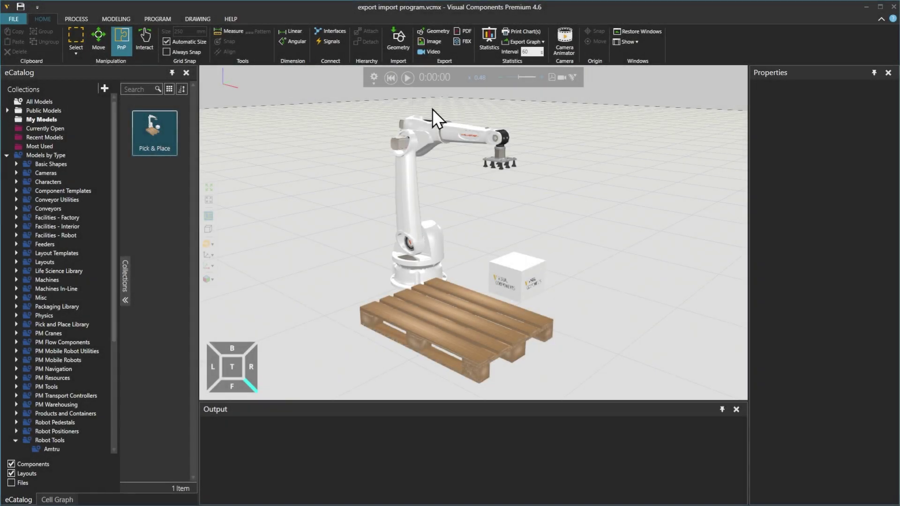
Step: Play the pick-and-place simulation and orbit the view around the robot cell
left_click(405, 80)
mouse_move(573, 189)
right_mouse_down()
mouse_move(528, 180)
mouse_move(583, 188)
right_mouse_up()
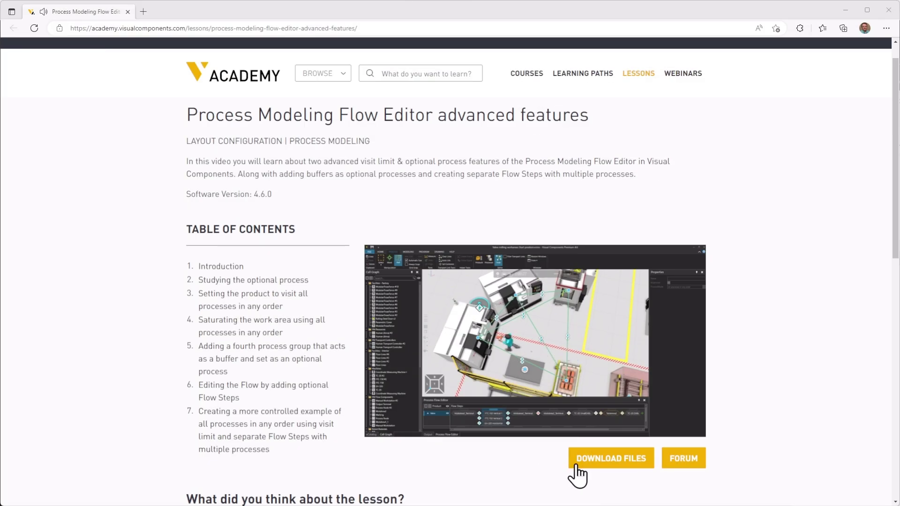
Step: Download the lesson's example files as visitlimit_and_optional_process.zip
left_click(599, 464)
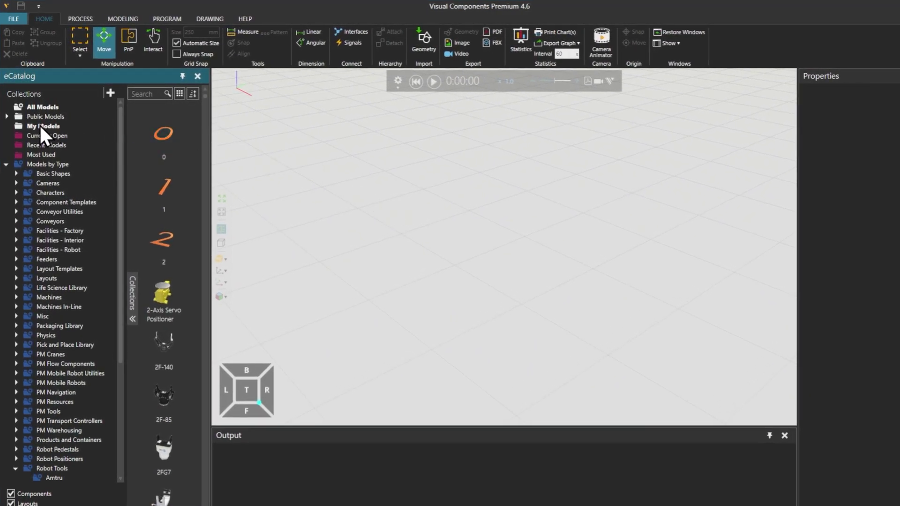
Step: Filter the eCatalog to My Models and drag the Pick & Place layout into the 3D view
left_click(40, 124)
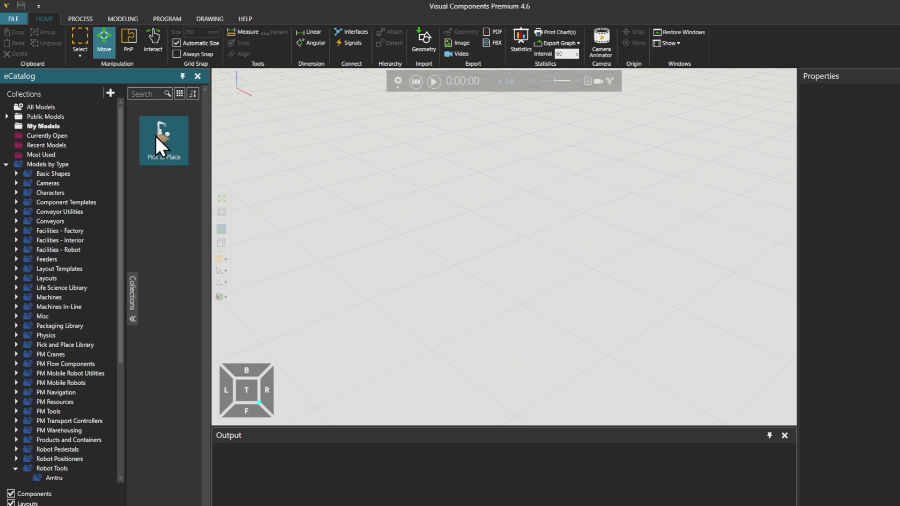
left_click_drag(155, 134, 494, 243)
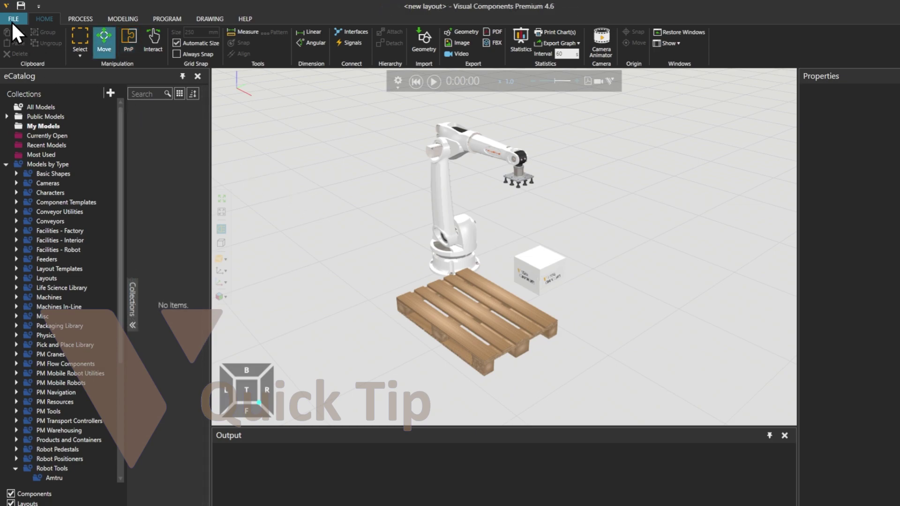
Step: Save the layout with Save As under the name 'export import program.vcmx' in My Models
left_click(12, 22)
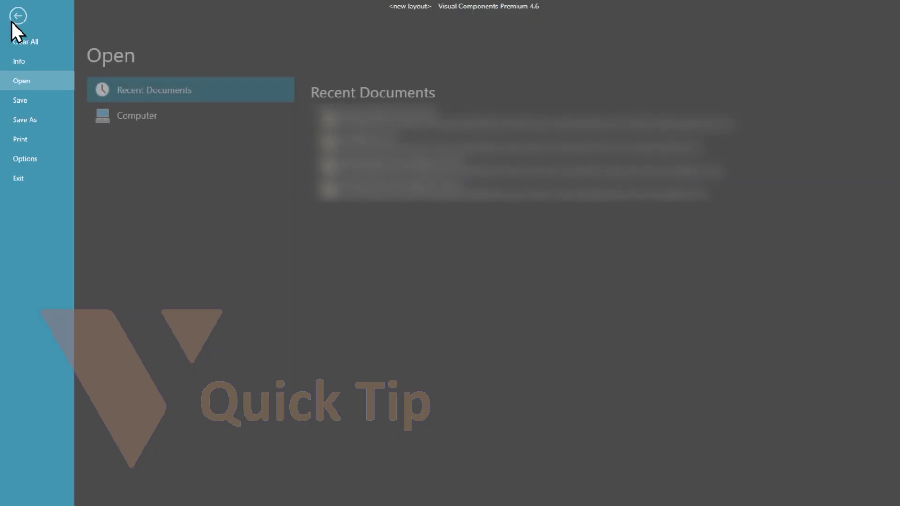
left_click(33, 123)
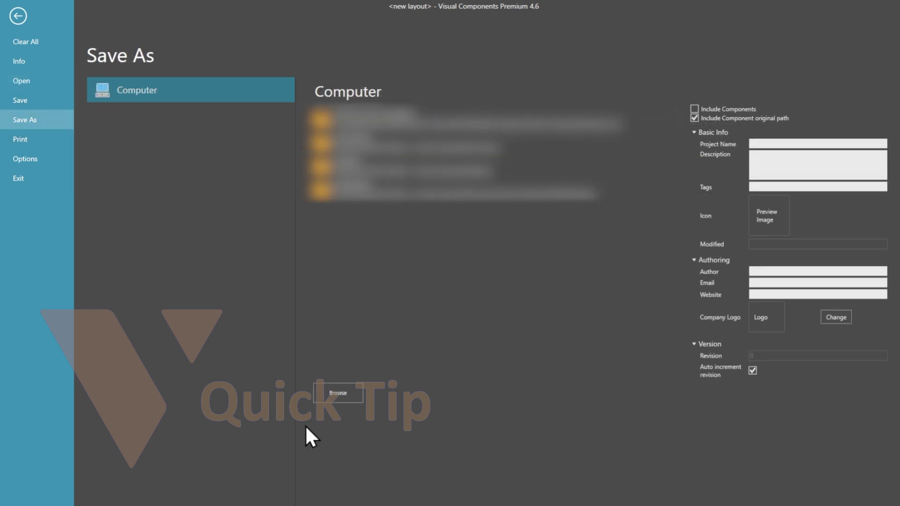
left_click(340, 395)
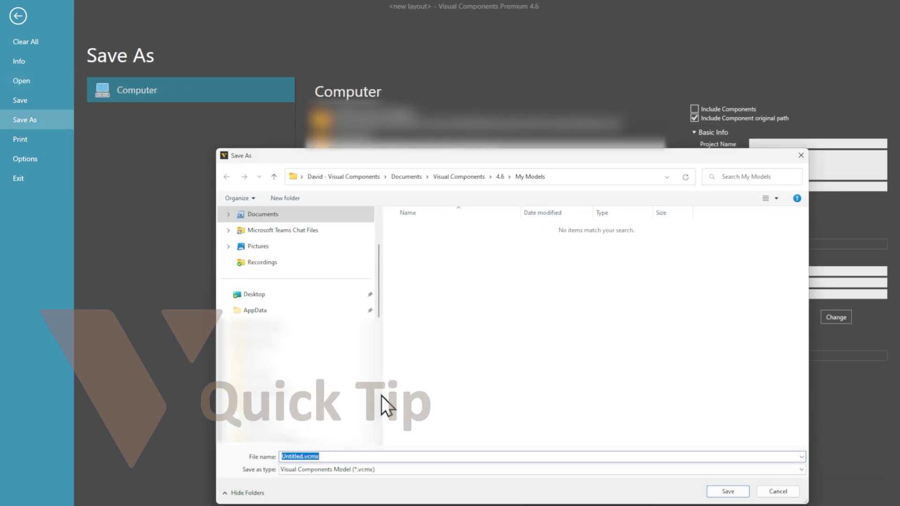
left_click(295, 456)
double_click(301, 456)
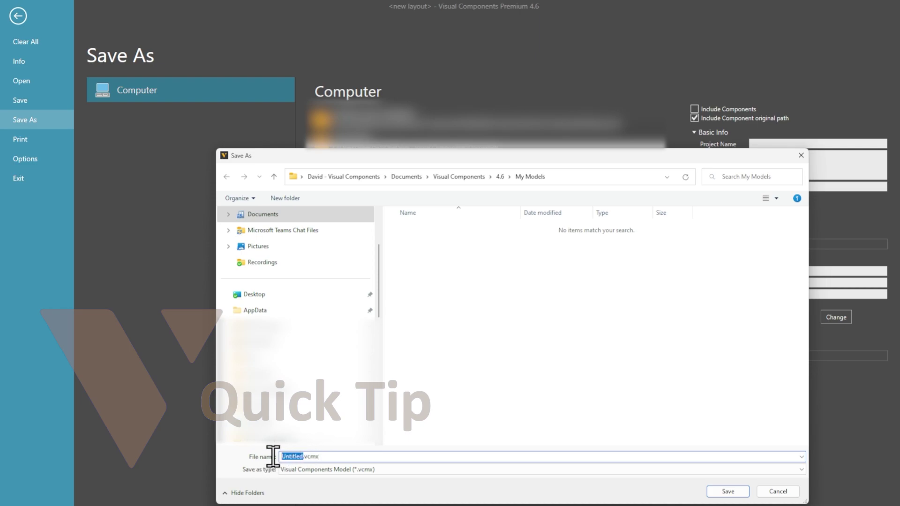
type("export import program")
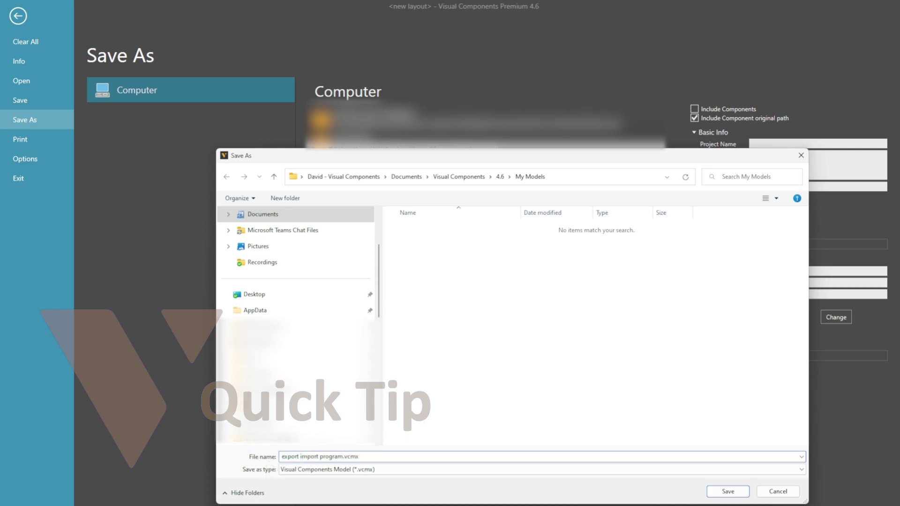
left_click(726, 491)
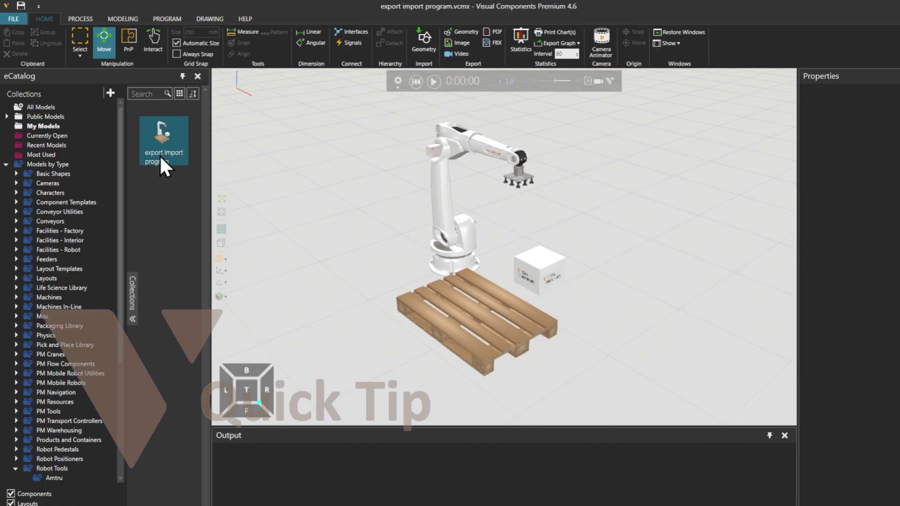
Step: Change the saved model's metadata Name from export import program to 'Pick & Place'
mouse_move(160, 159)
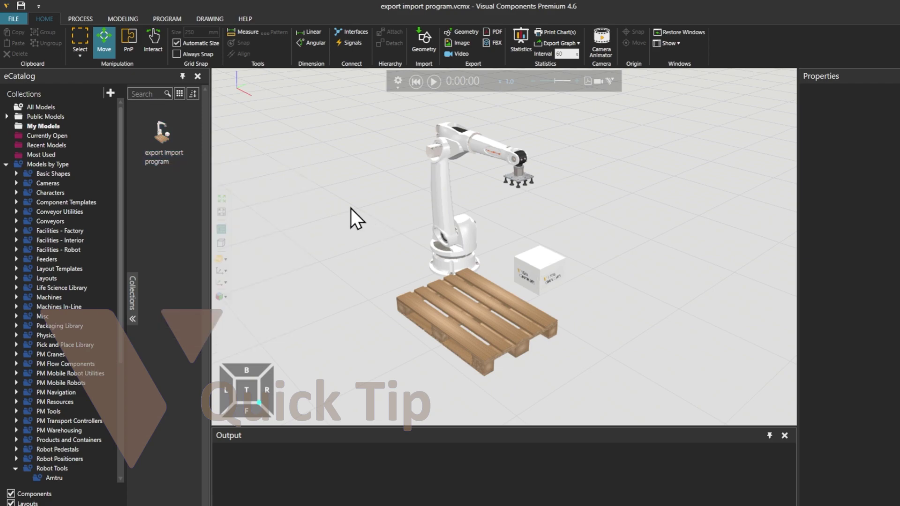
right_click(165, 160)
left_click(178, 189)
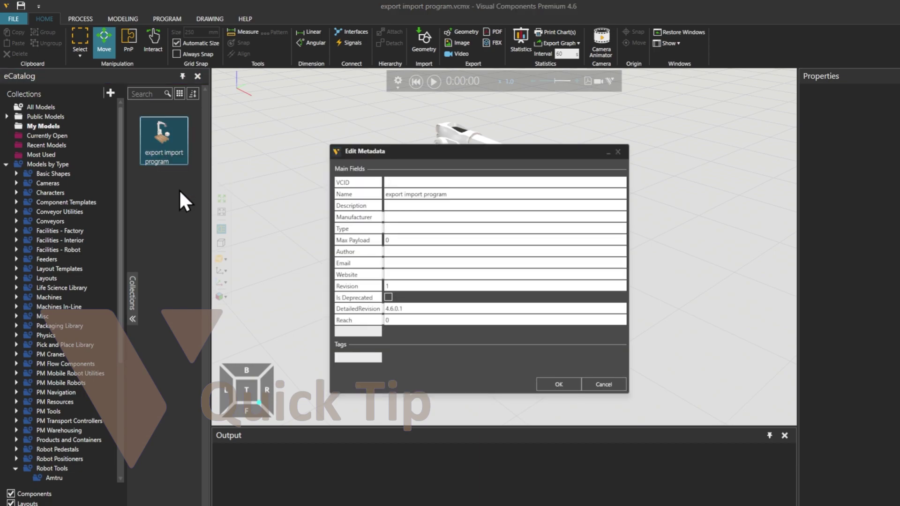
left_click_drag(459, 194, 328, 201)
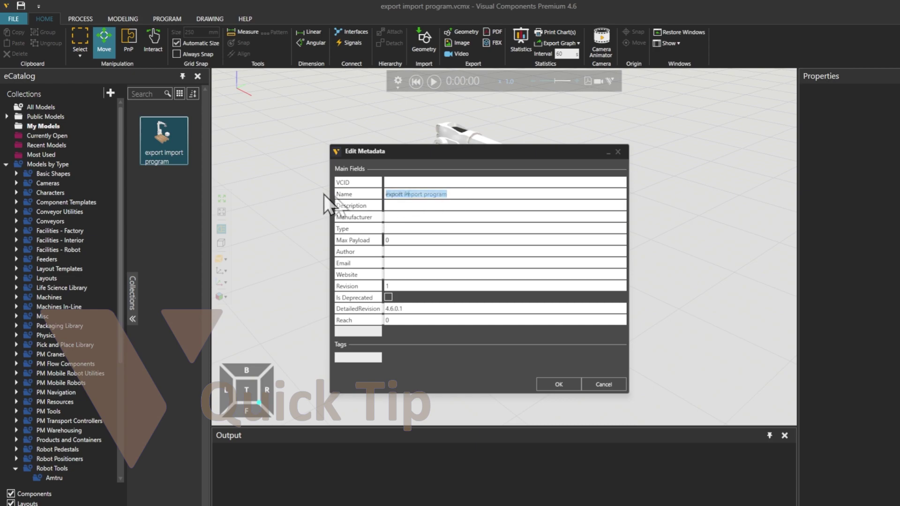
type("Pick & Place")
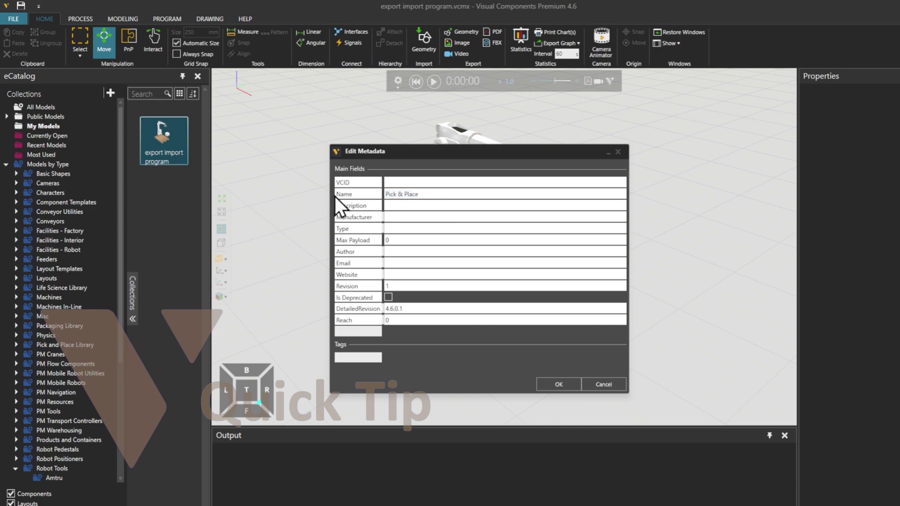
left_click(555, 384)
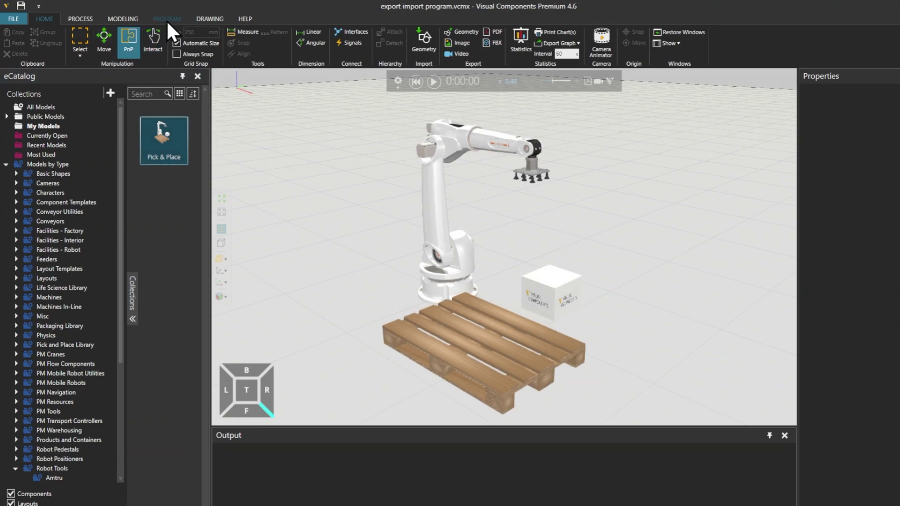
Step: Enable jogging on the PROGRAM tab and load the robot's program into the Program Editor
left_click(167, 21)
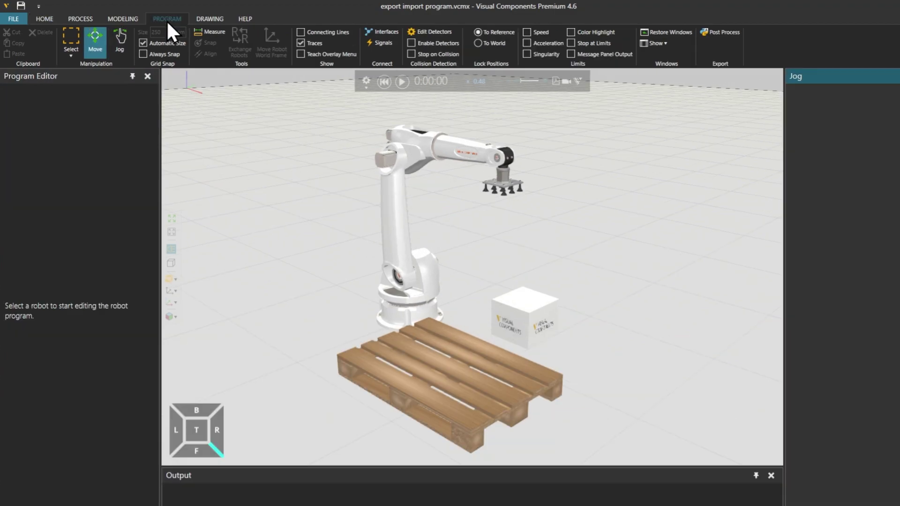
left_click(121, 42)
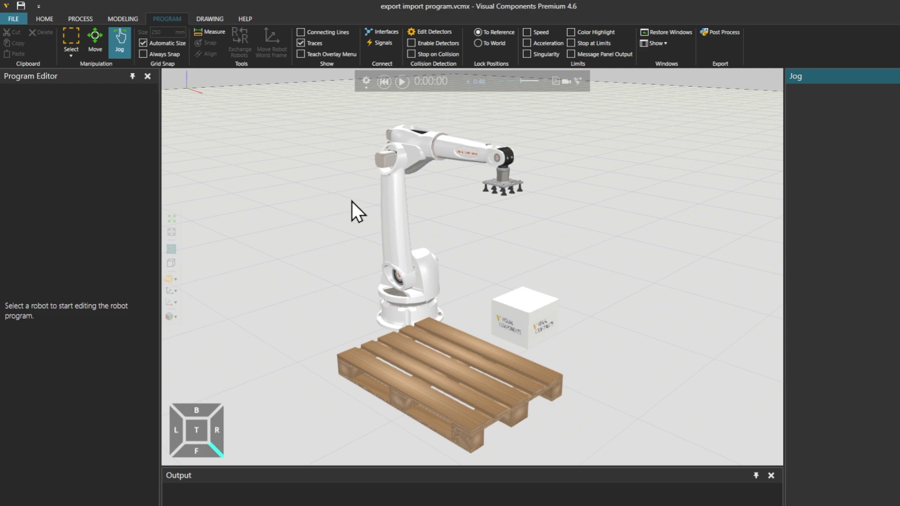
left_click(396, 206)
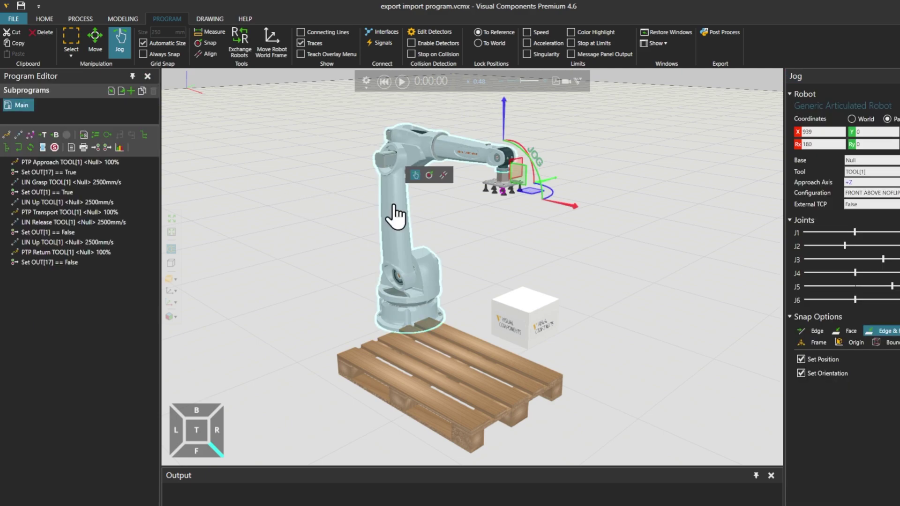
Step: Step through the Approach, Grasp, Up, Transport, Release, Up and Return poses, then run the program
left_click(101, 161)
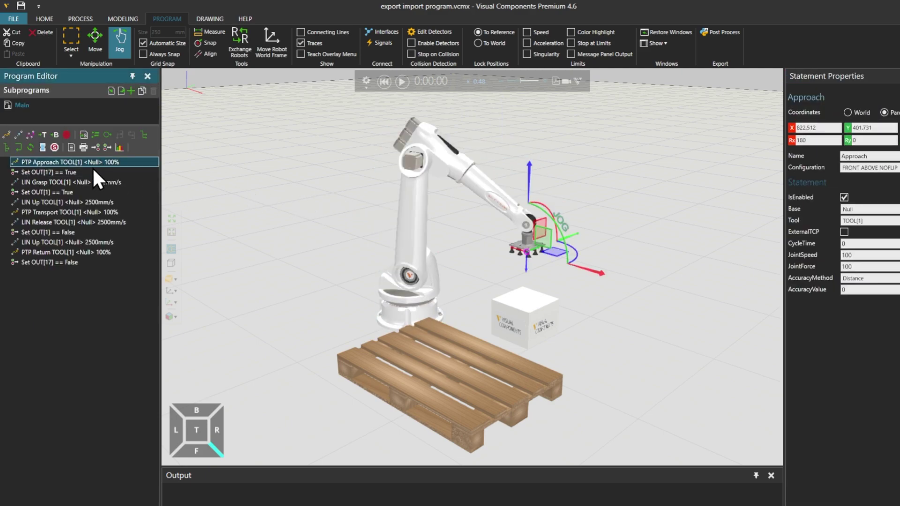
left_click(86, 182)
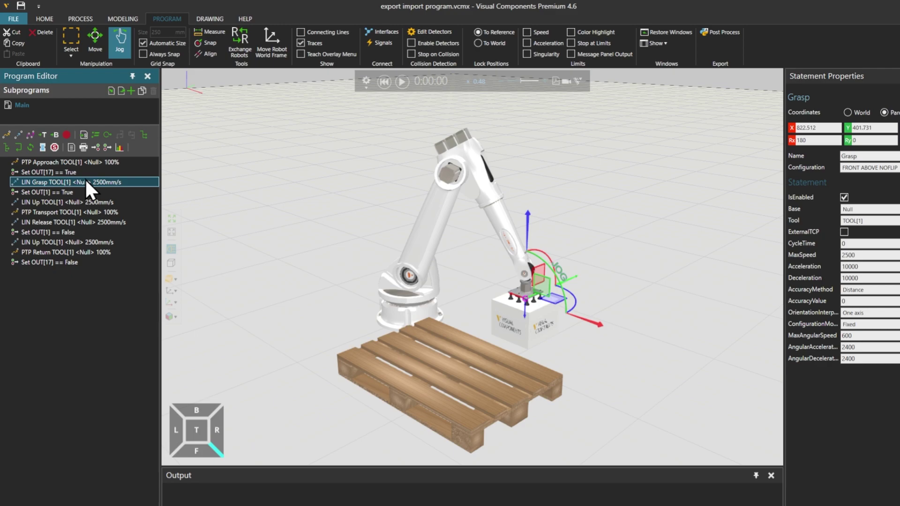
left_click(72, 201)
left_click(64, 211)
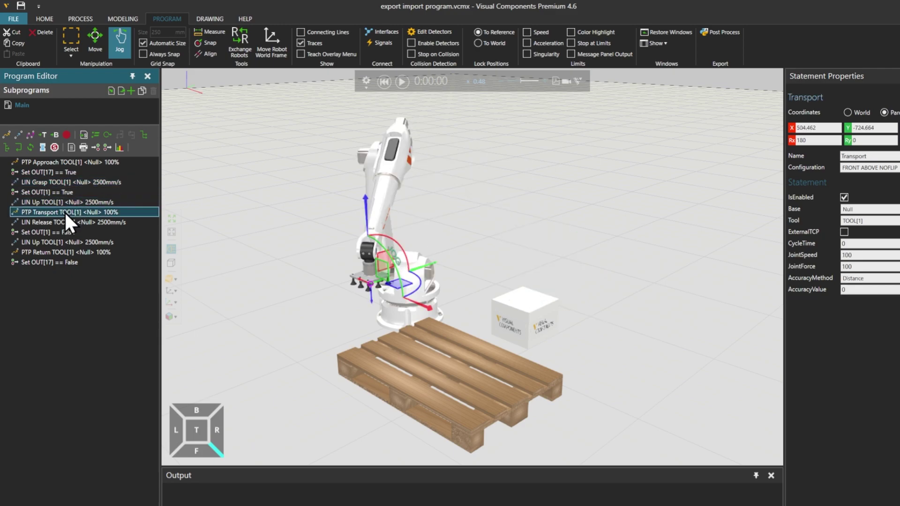
left_click(58, 220)
left_click(50, 240)
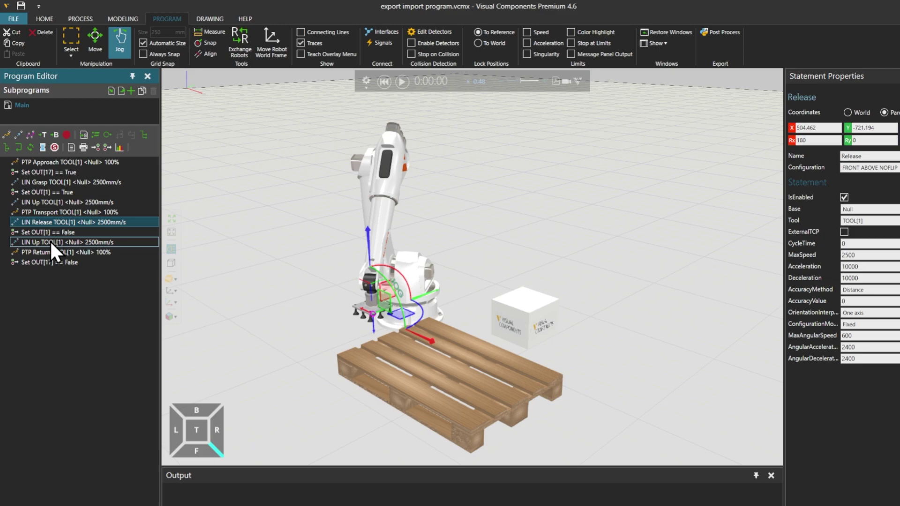
left_click(47, 251)
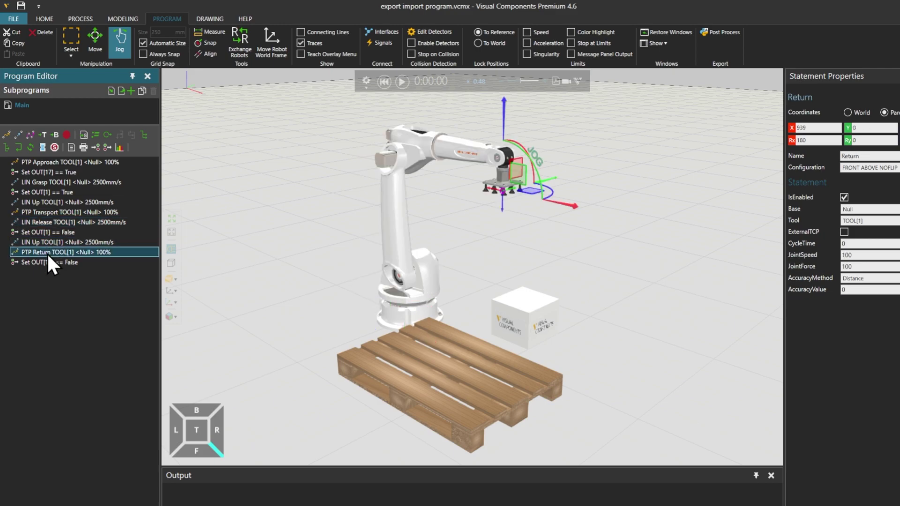
left_click(400, 80)
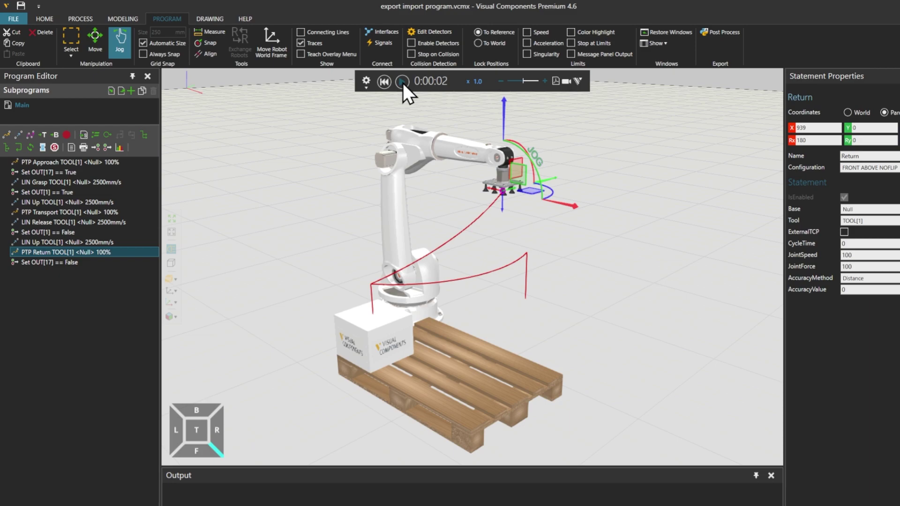
Step: Select the robot and view the signal actions assigned to output 16
left_click(386, 181)
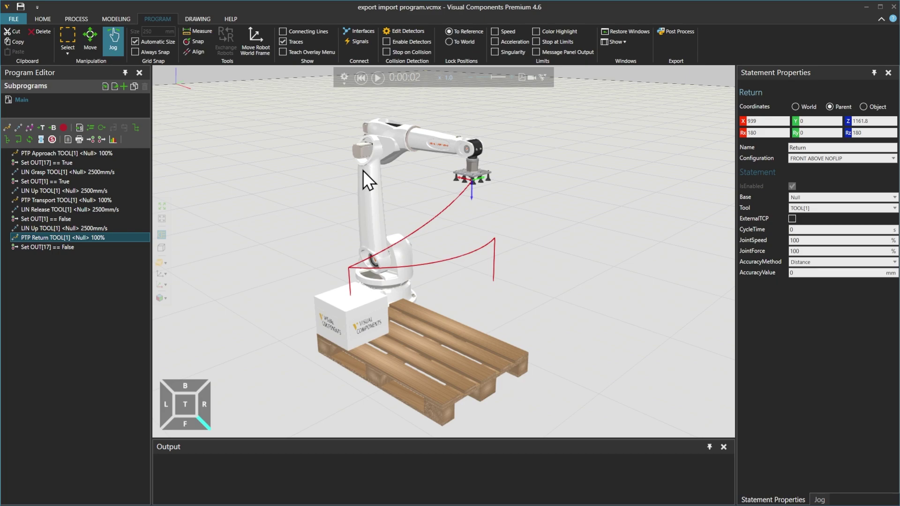
left_click(363, 171)
left_click(891, 422)
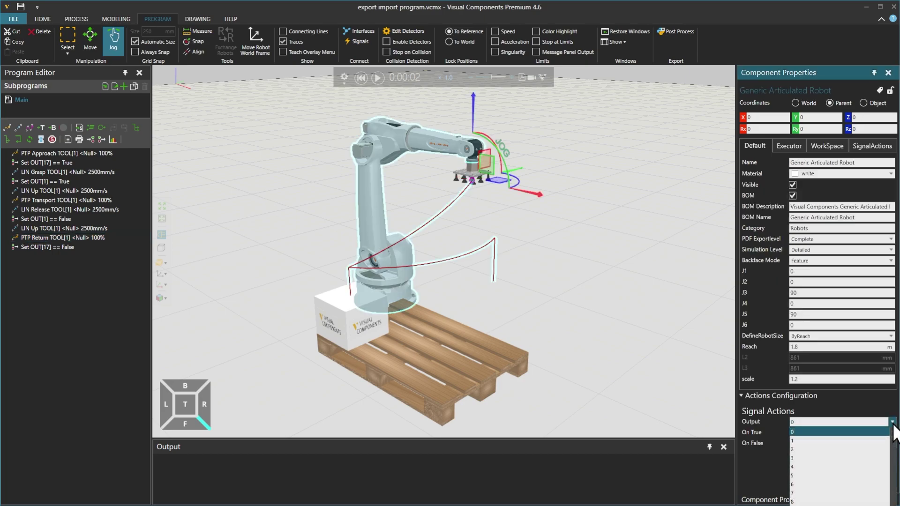
scroll(853, 437, "down", 3)
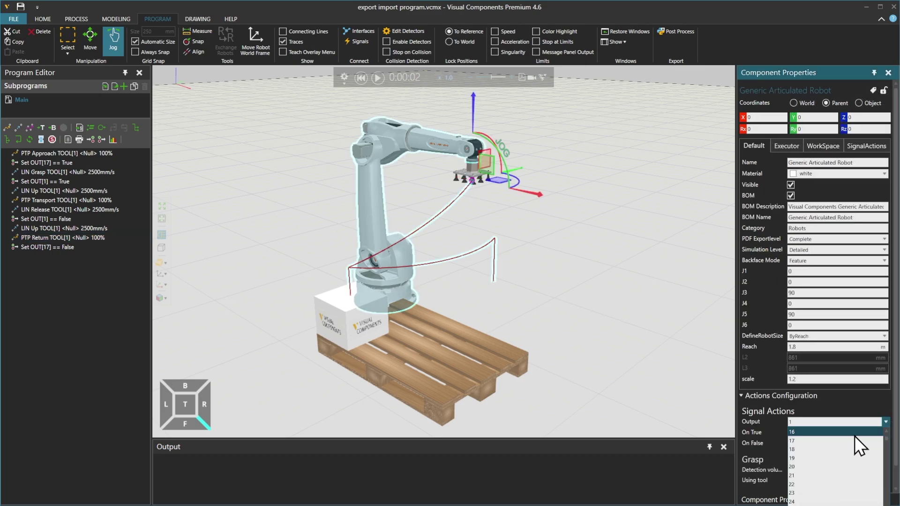
left_click(854, 435)
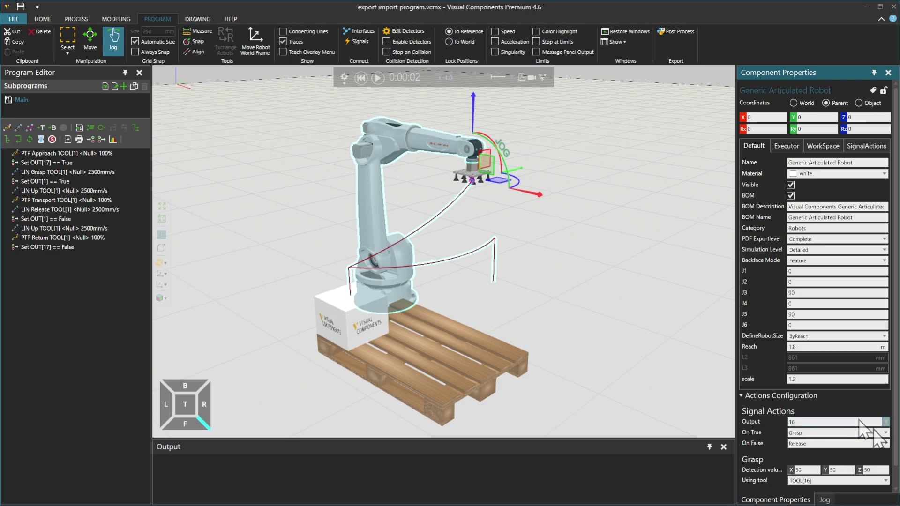
Step: Check the signal actions for outputs 17 and 32, then show the Set OUT[17] == True statement's properties
left_click(885, 421)
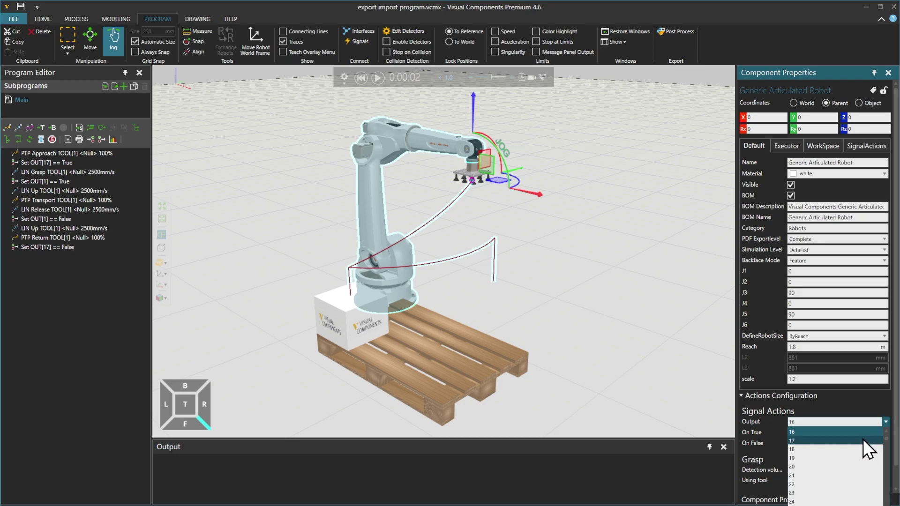
left_click(863, 439)
left_click(885, 421)
scroll(875, 429, "down", 5)
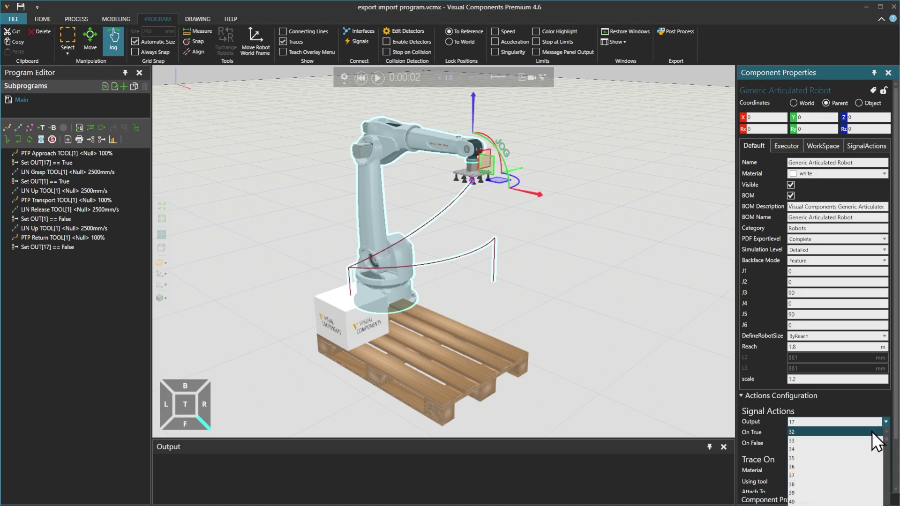
left_click(871, 432)
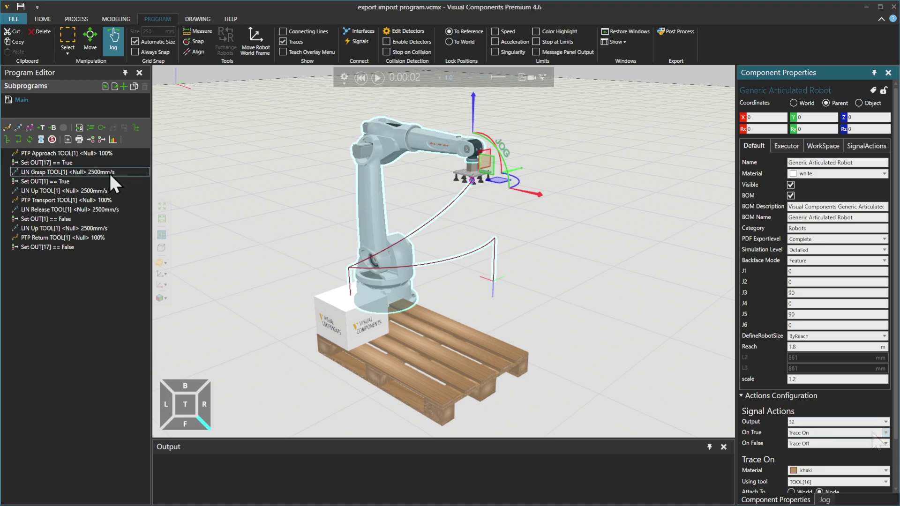
left_click(63, 163)
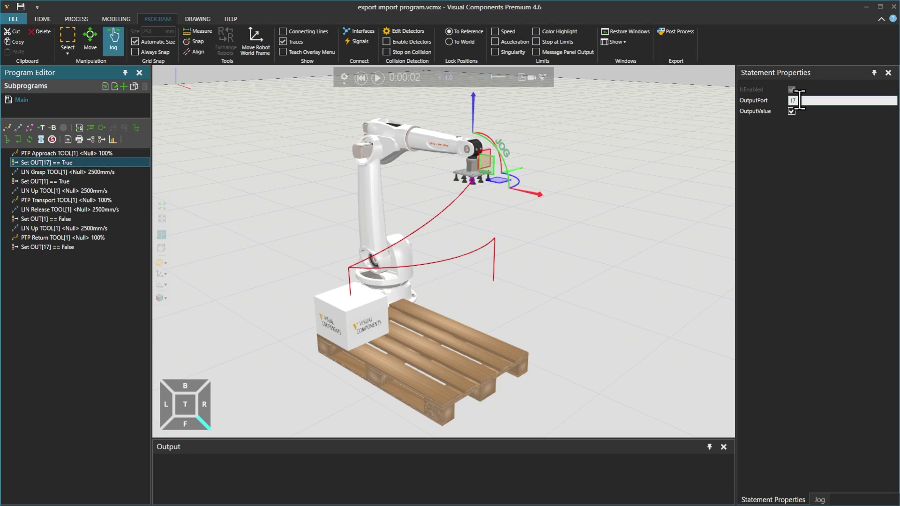
Step: Switch the first Set OUT[17] statement's value off and the final one's value on
left_click(791, 112)
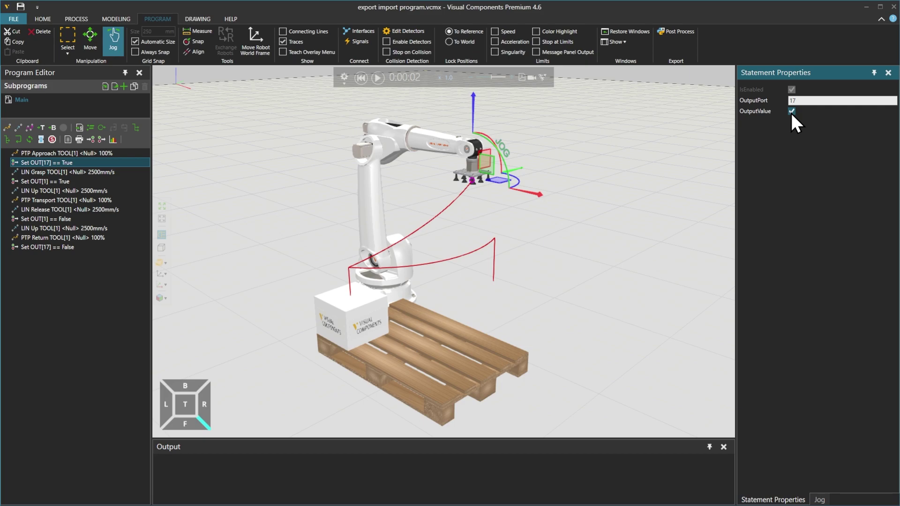
left_click(66, 247)
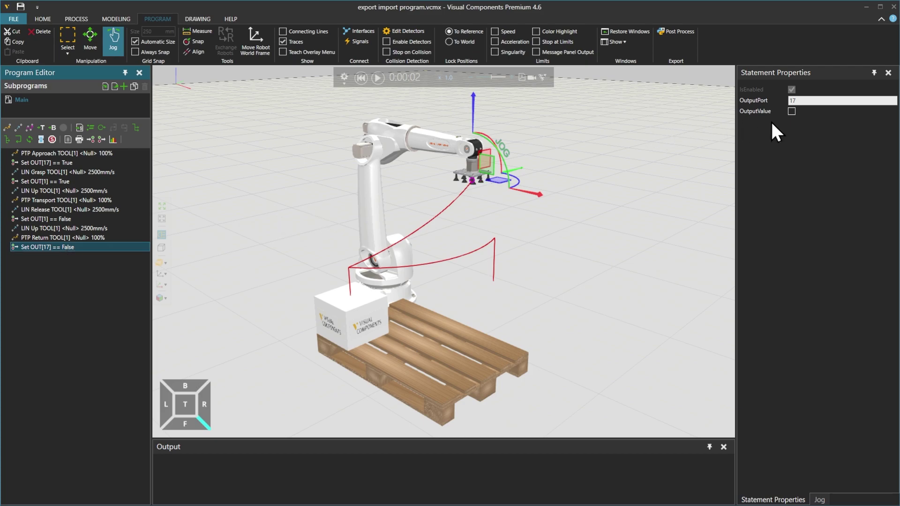
left_click(792, 111)
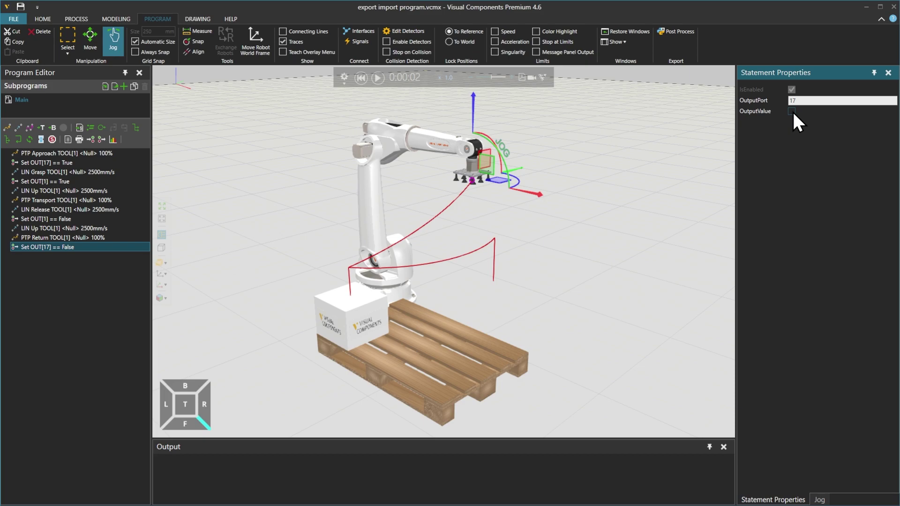
Step: Confirm the robot's Trace On material for output 17 is red, then reset the simulation
left_click(378, 212)
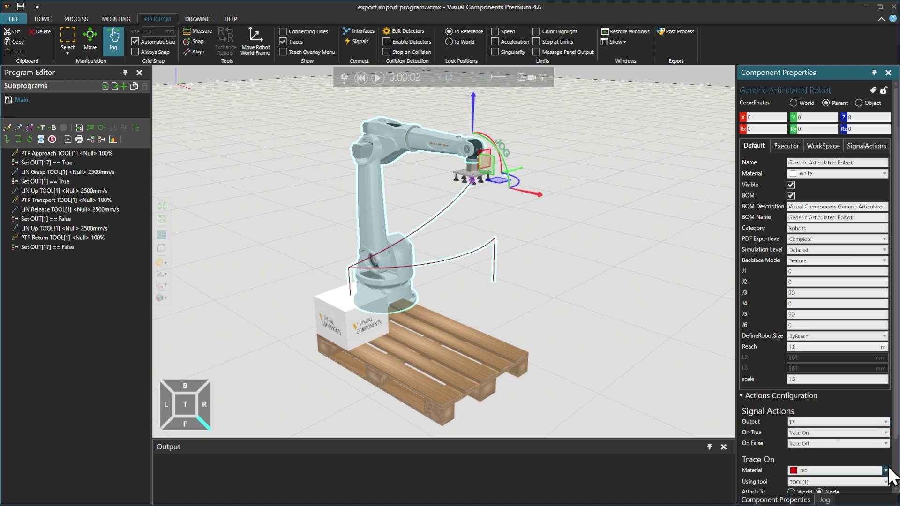
scroll(896, 434, "down", 2)
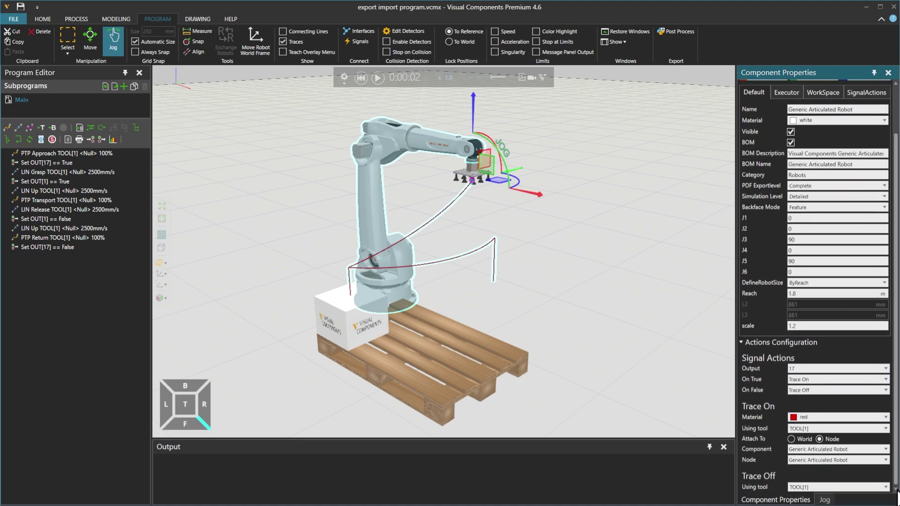
left_click(885, 417)
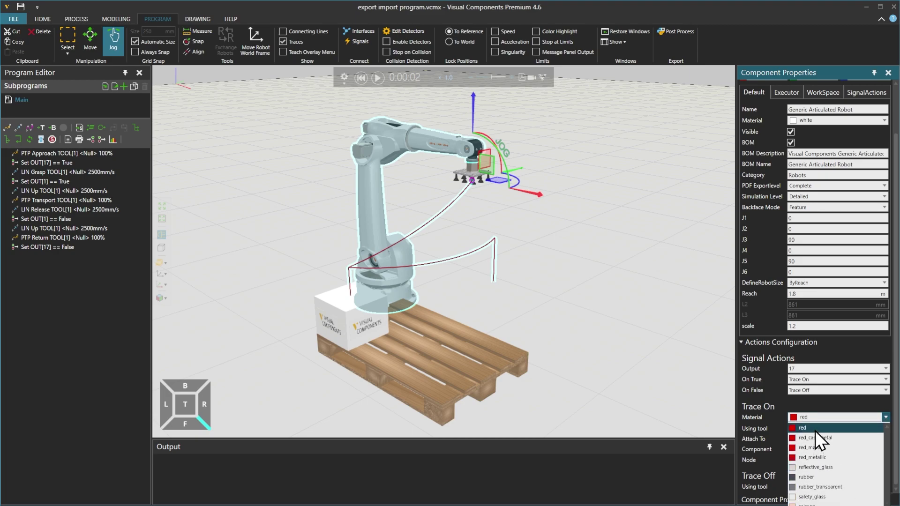
left_click(818, 428)
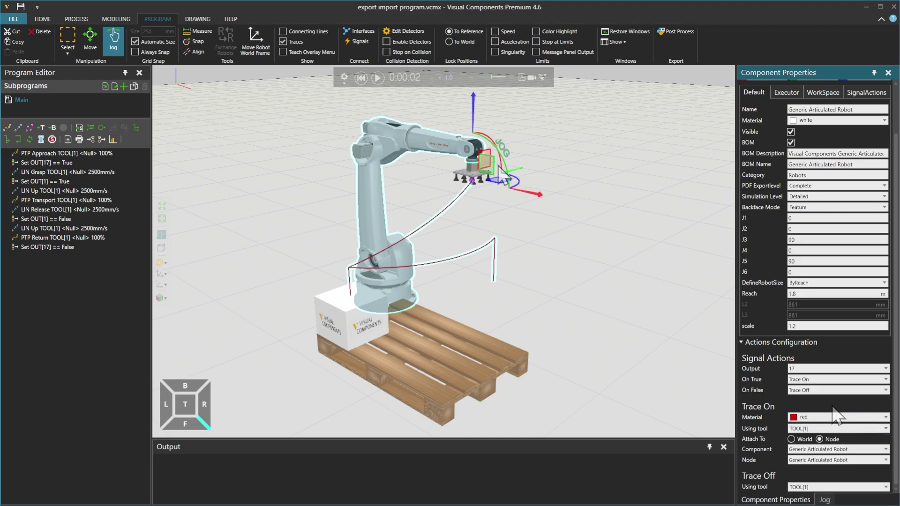
left_click(362, 83)
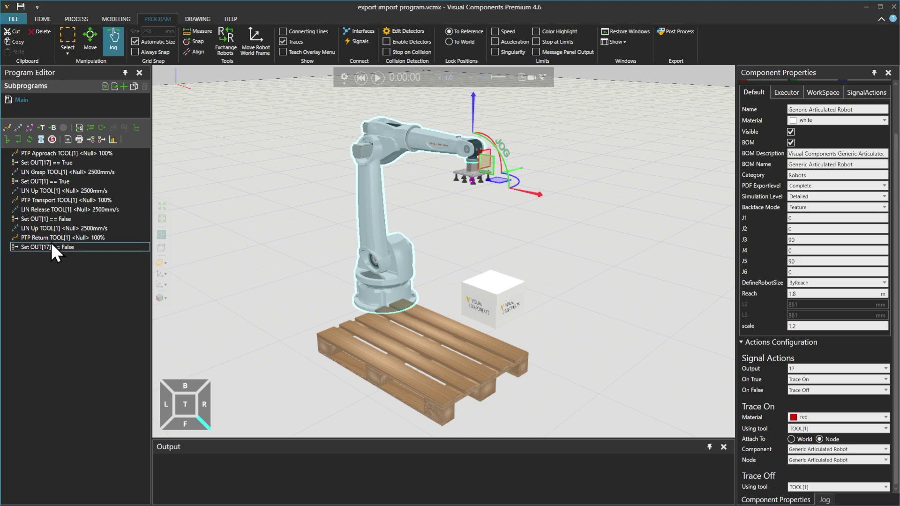
Step: Move both Set OUT[17] statements below their Set OUT[1] counterparts and briefly test-run the simulation
left_click_drag(52, 243, 52, 223)
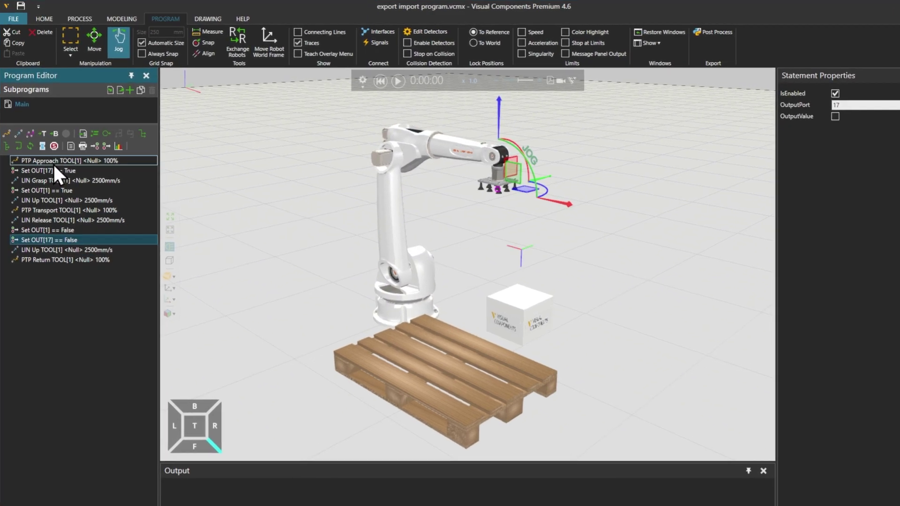
left_click_drag(50, 170, 52, 193)
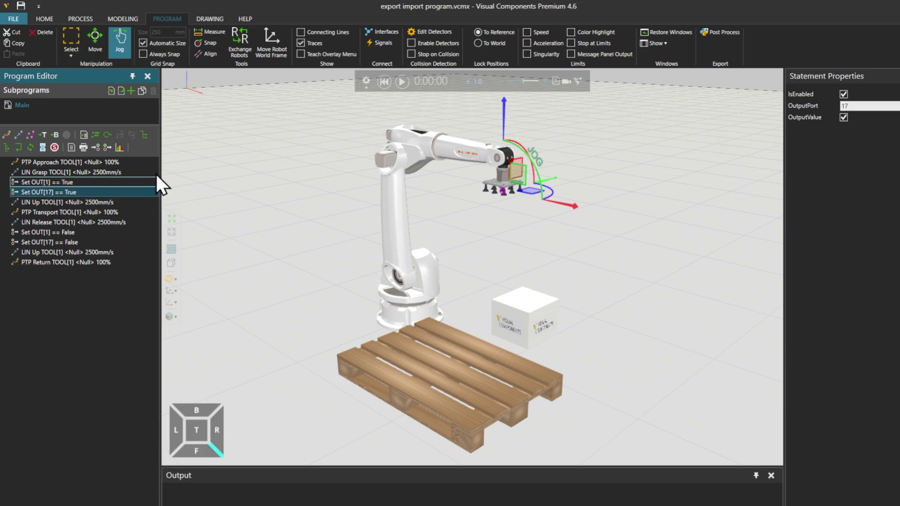
left_click(401, 81)
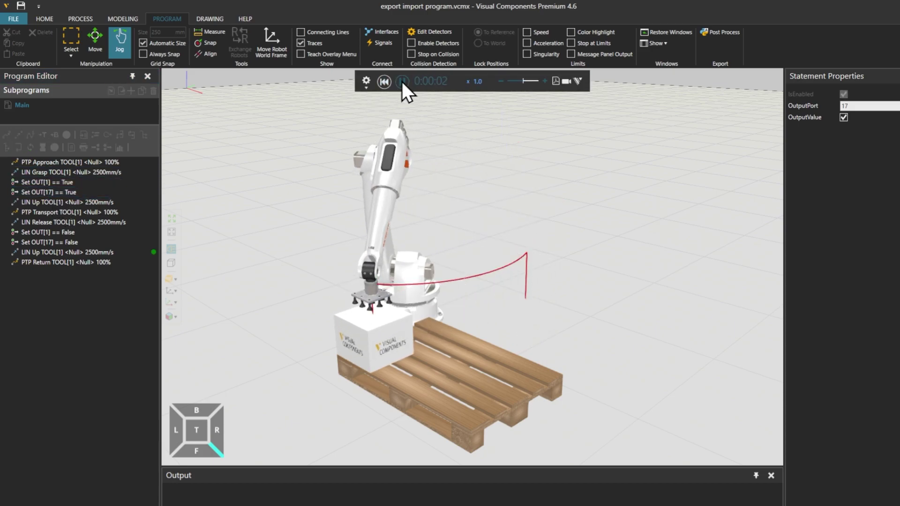
left_click(402, 82)
Step: Move Set OUT[17] == True to the program start and Set OUT[17] == False to the end, then rerun and reset
left_click_drag(60, 195, 60, 160)
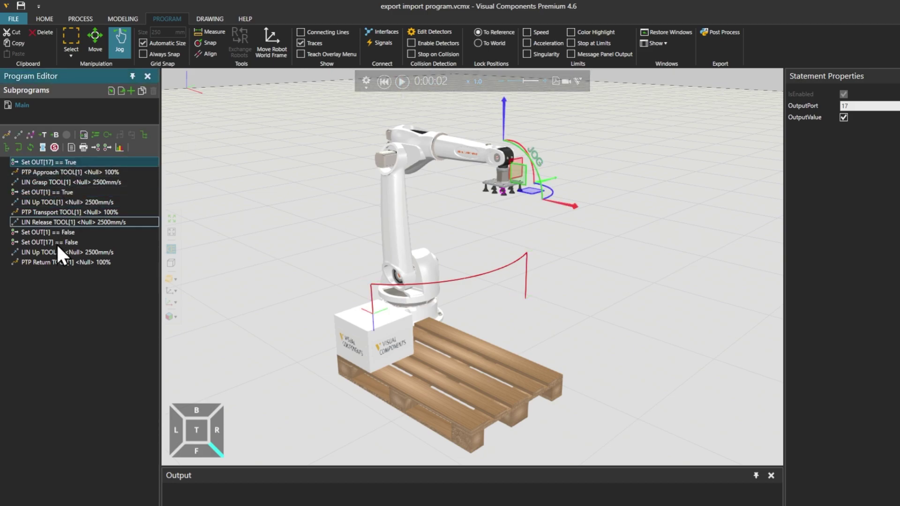
left_click_drag(48, 240, 80, 260)
left_click(384, 82)
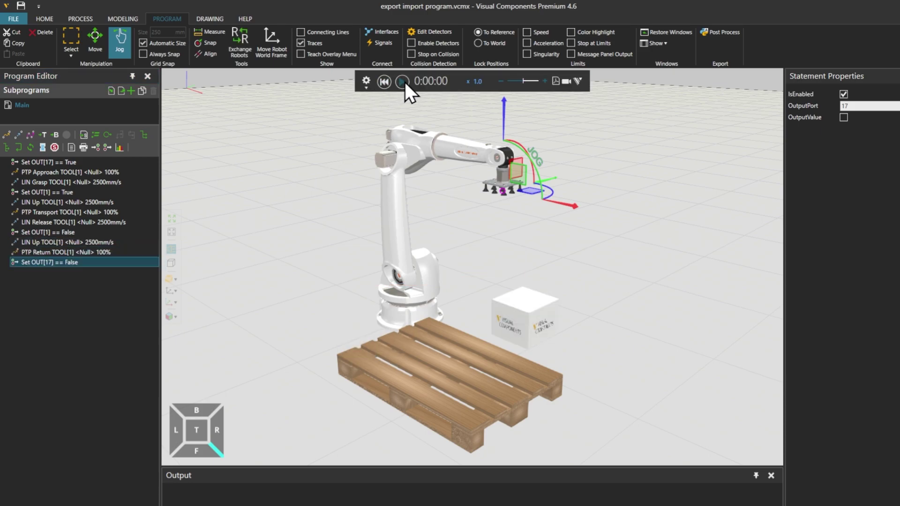
left_click(404, 82)
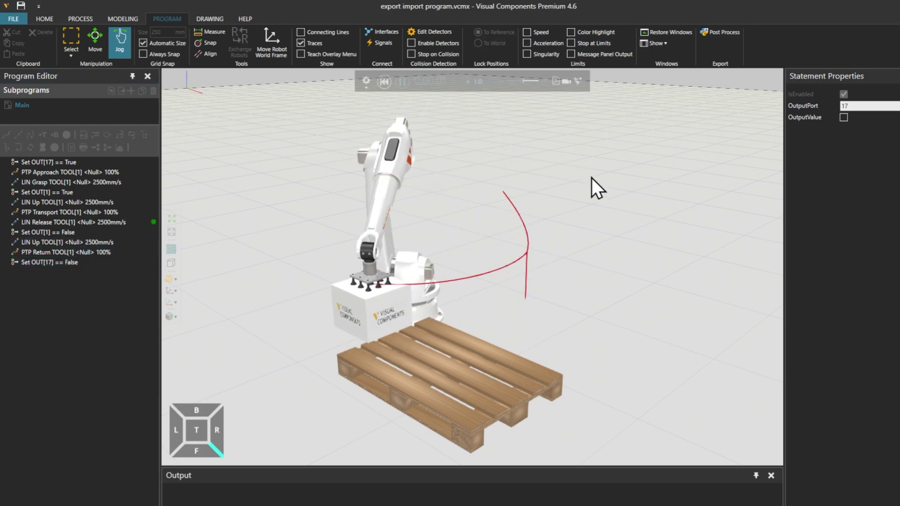
left_click(384, 82)
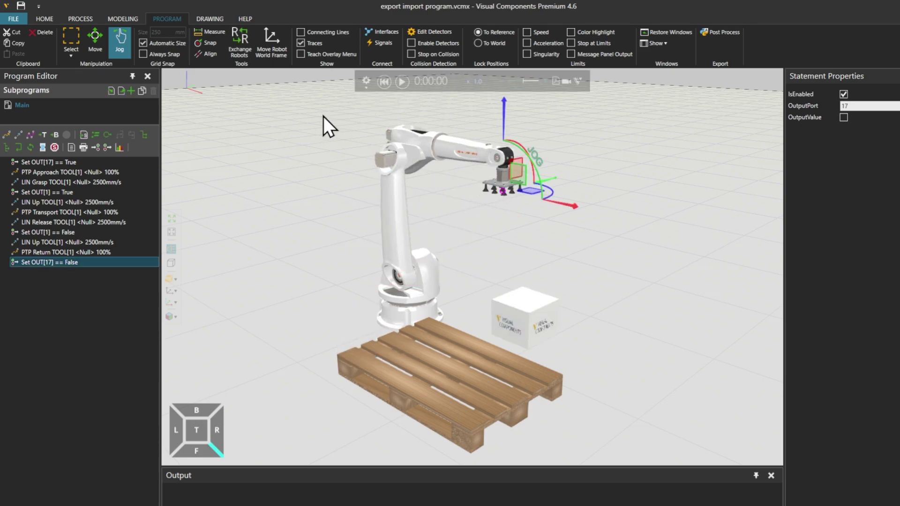
right_click(67, 162)
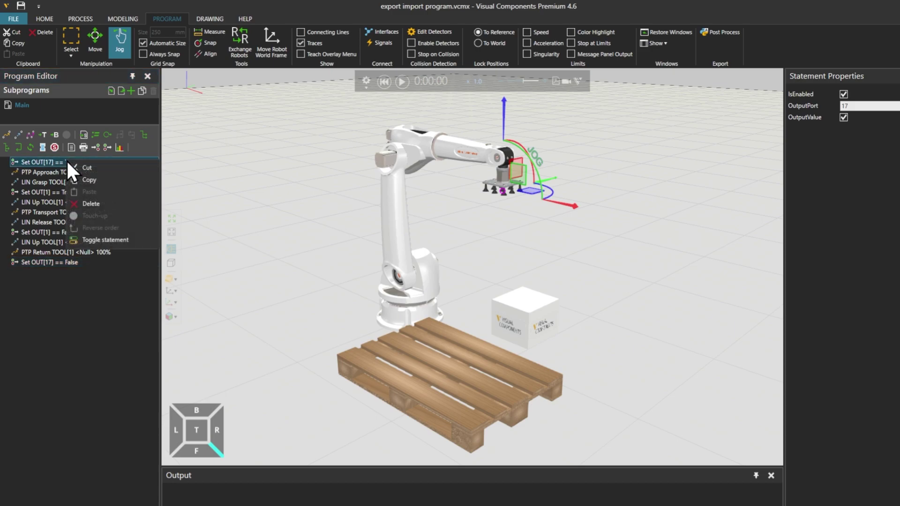
left_click(96, 241)
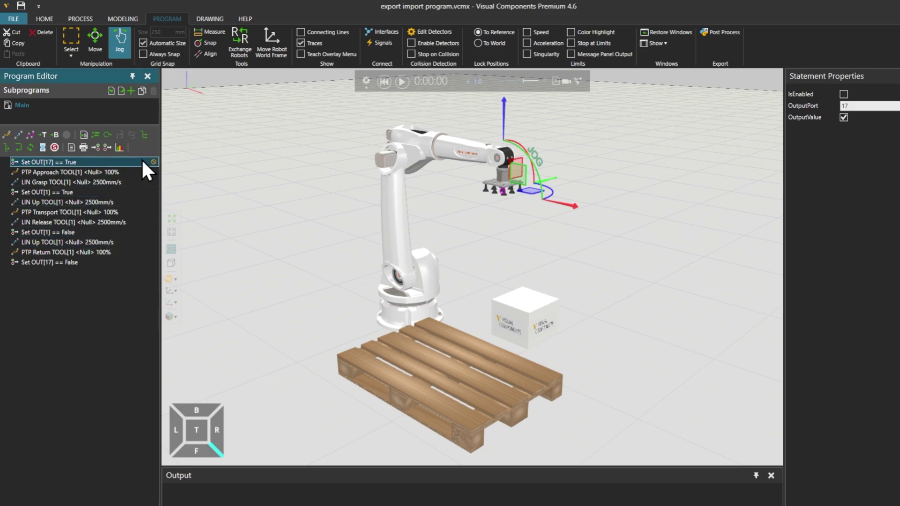
right_click(73, 263)
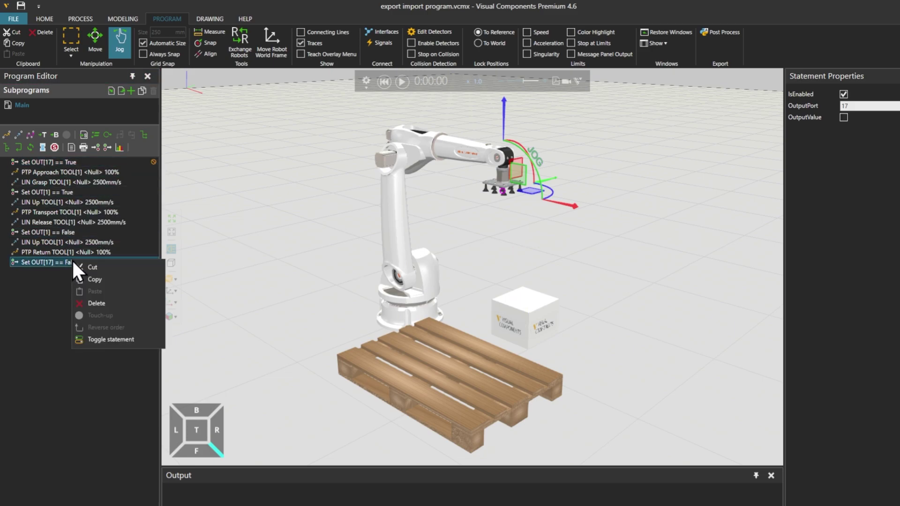
left_click(102, 334)
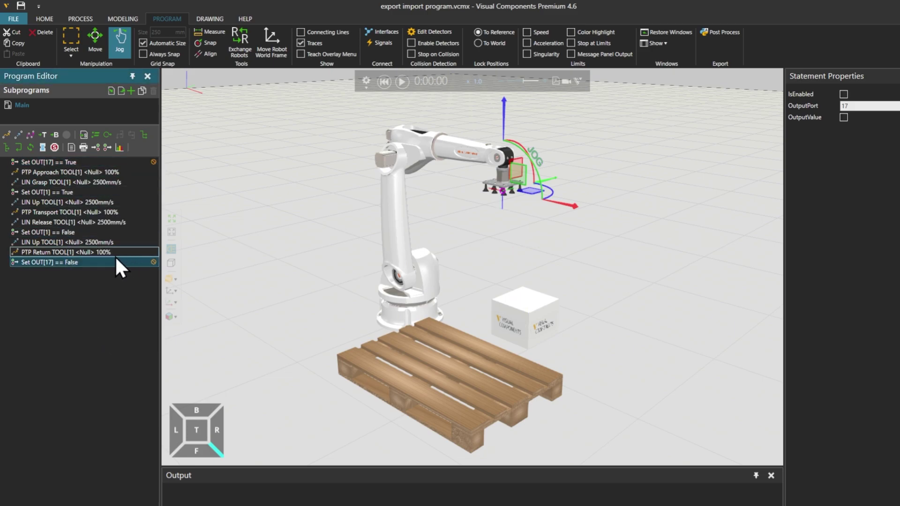
left_click(401, 82)
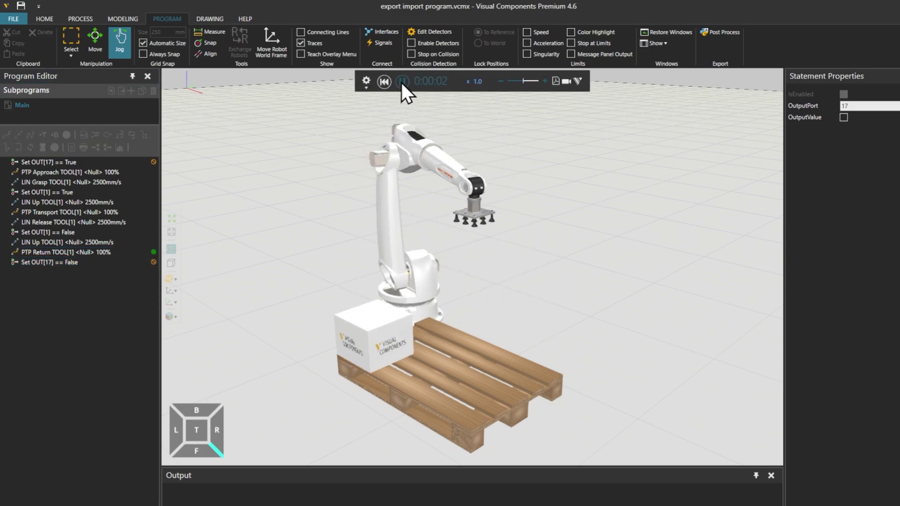
left_click(401, 82)
left_click(94, 161)
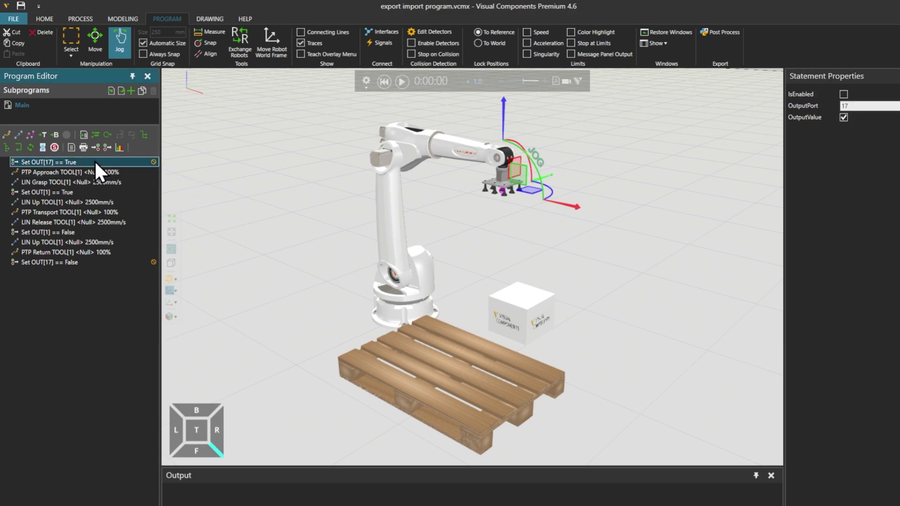
right_click(94, 160)
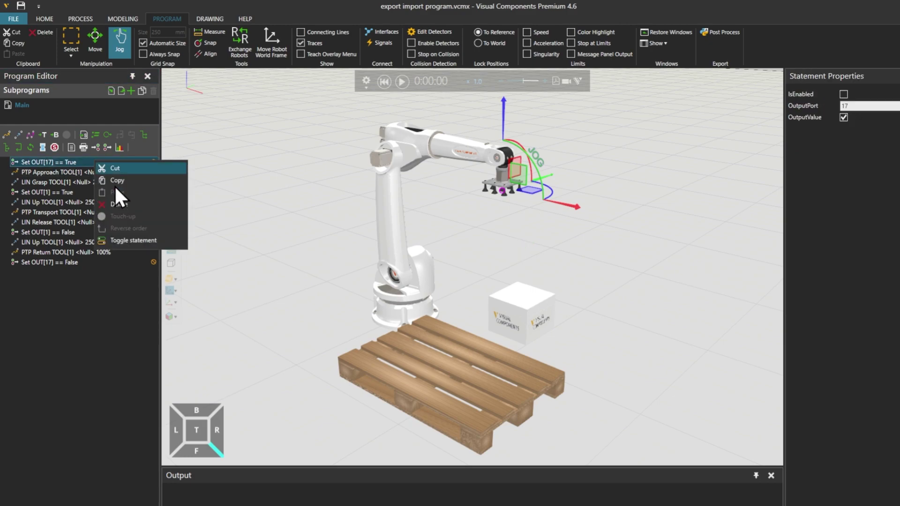
right_click(78, 258)
left_click(119, 336)
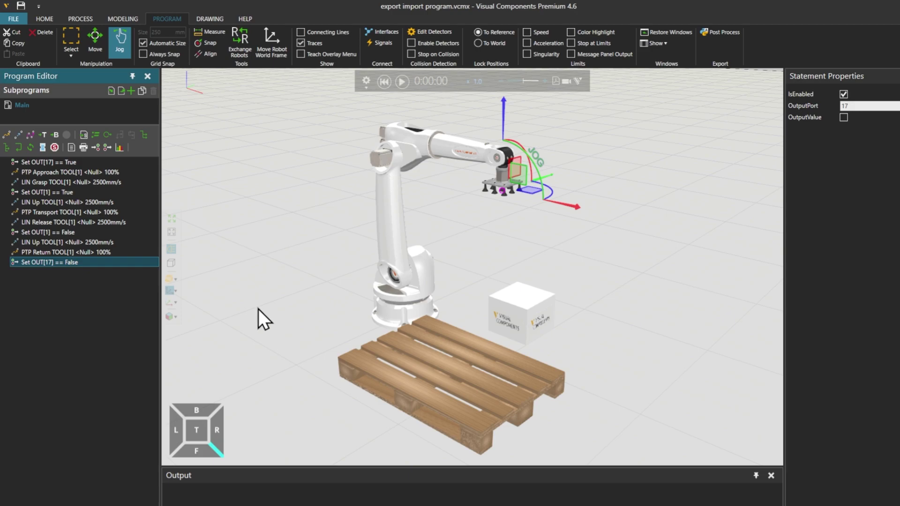
Step: Export the robot program as 'pick and place.xml' into the Robot Programs folder
left_click(121, 90)
type("pick and place")
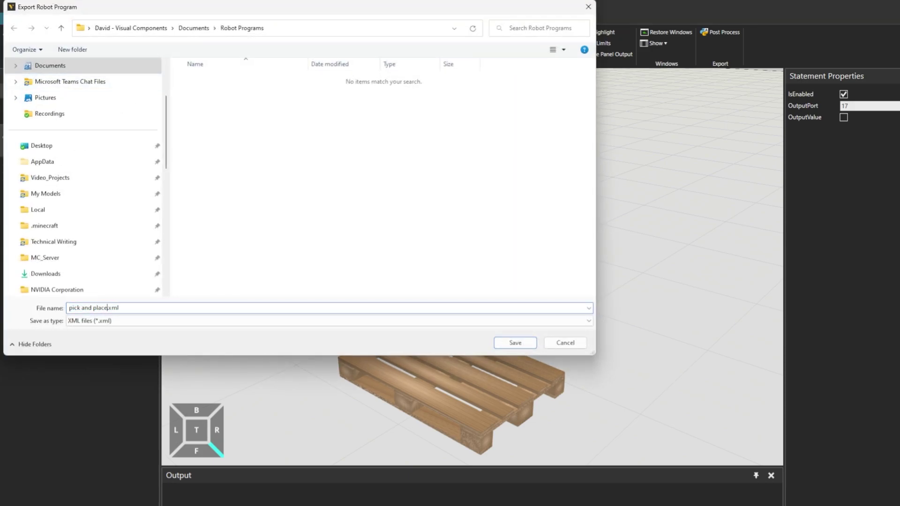
left_click(507, 344)
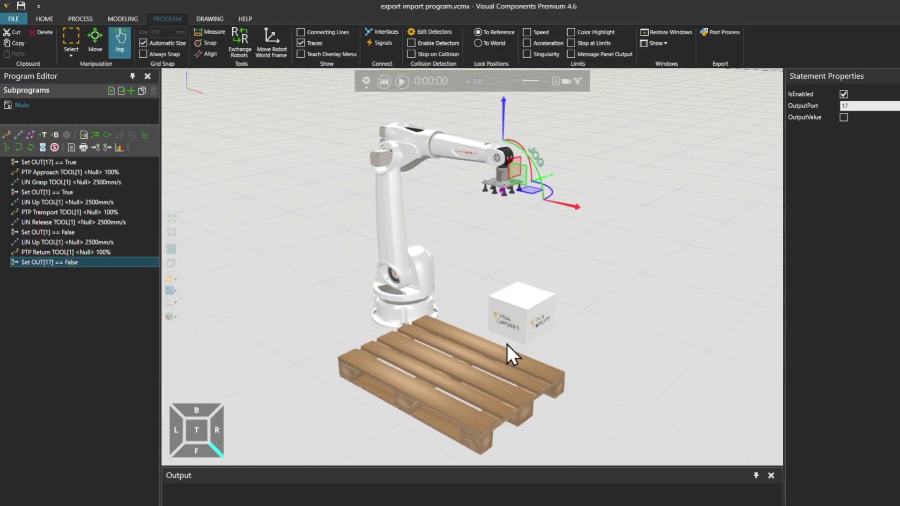
Step: Find the KR 12 R1810 under eCatalog Robots > KUKA by searching 12, and add it to the layout
left_click(44, 18)
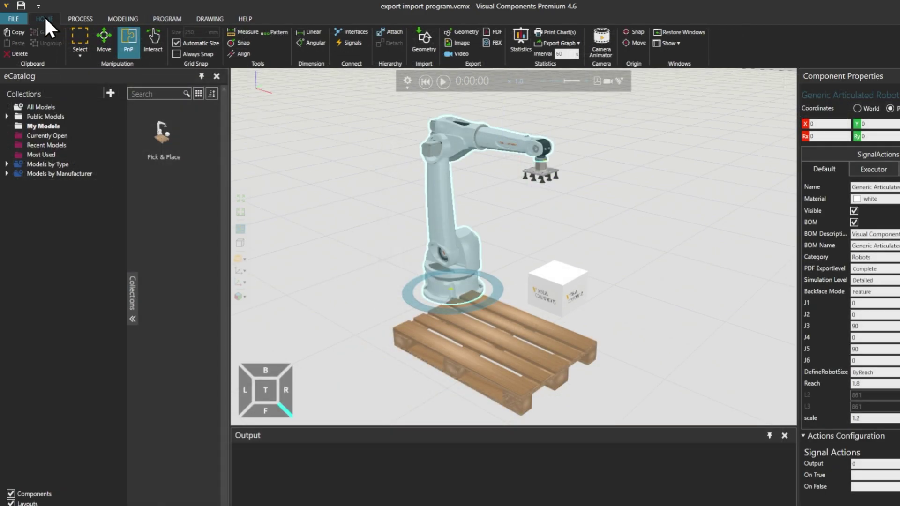
left_click(7, 164)
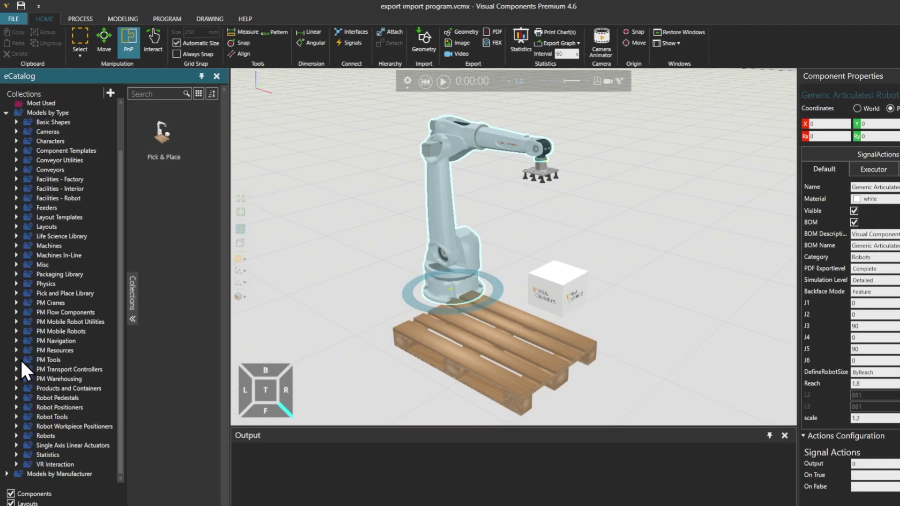
left_click(16, 436)
scroll(65, 413, "down", 5)
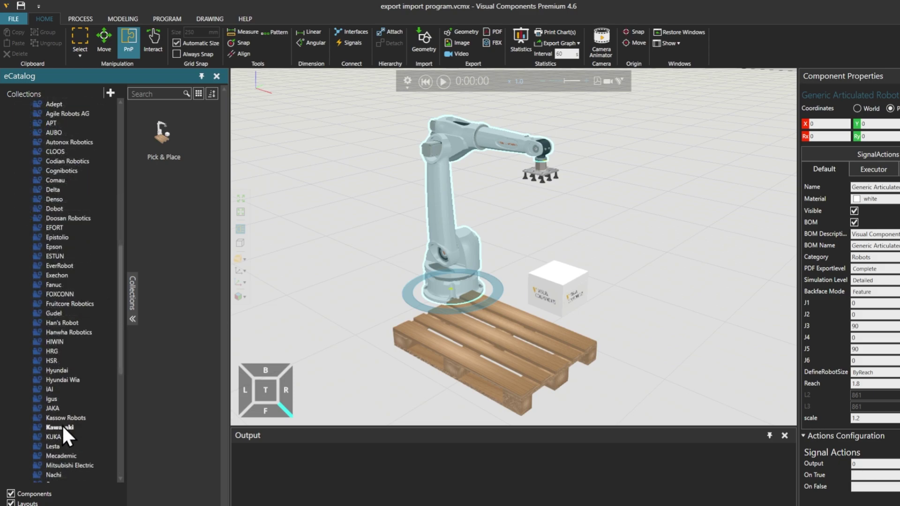
left_click(57, 435)
left_click(158, 92)
type("12")
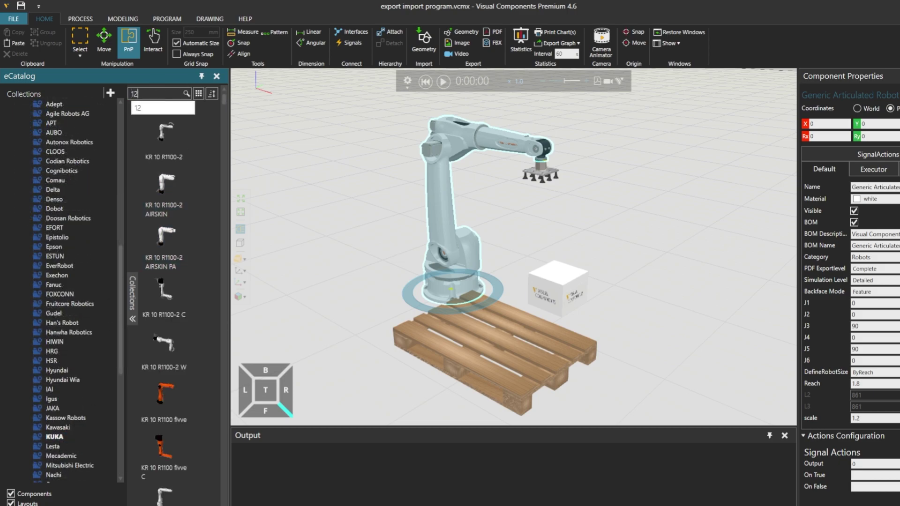
key("Return")
left_click_drag(164, 133, 651, 225)
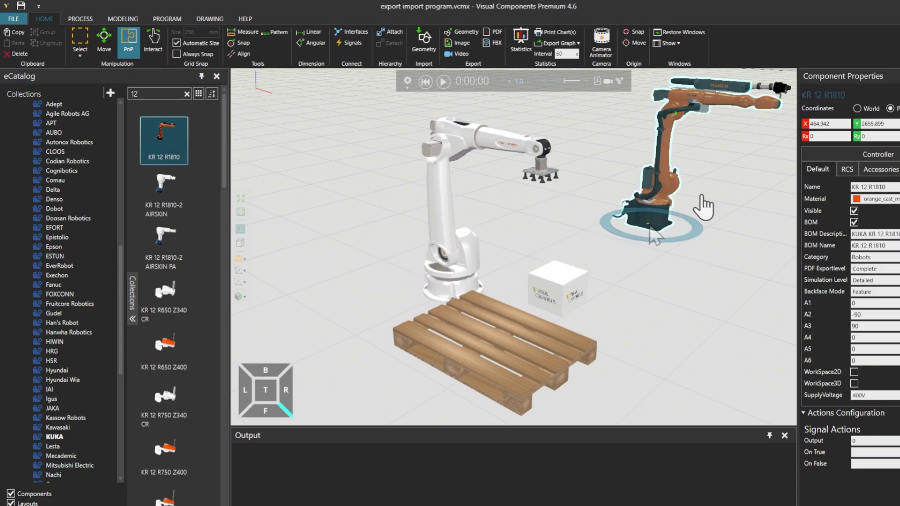
Step: Move the KR 12 R1810 closer to the cell and drop the suction gripper onto its flange
middle_click_drag(649, 225, 565, 305)
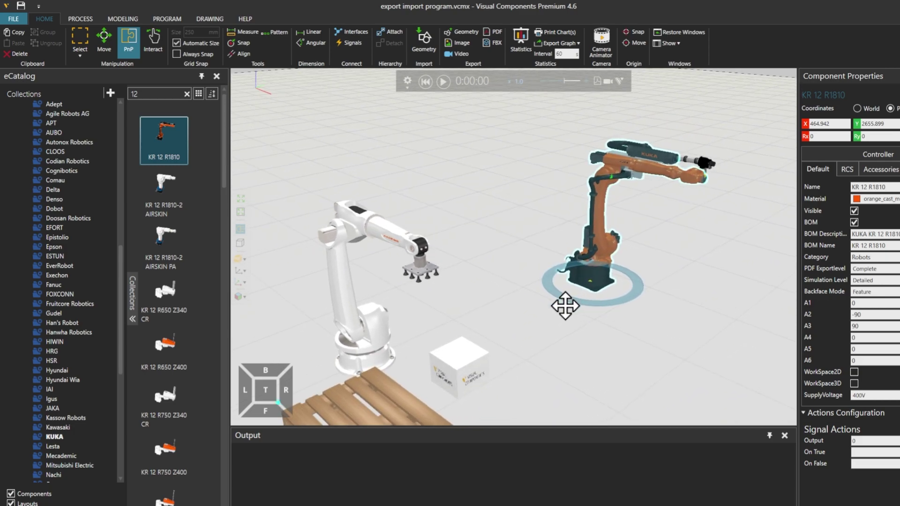
left_click_drag(590, 286, 505, 300)
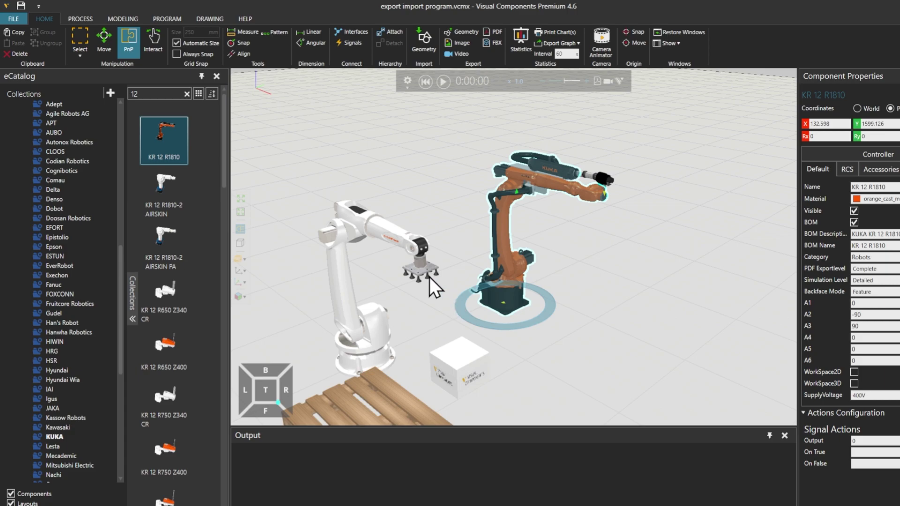
left_click_drag(423, 272, 617, 202)
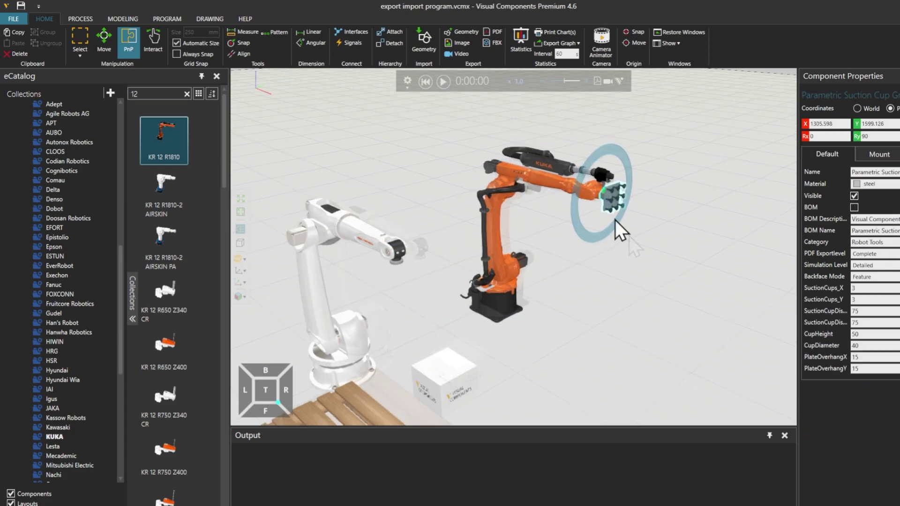
Step: Re-centre the view and drag the KR 12 R1810 with the Move gizmo to about X 73.367, Y 1577.695
scroll(611, 185, "up", 10)
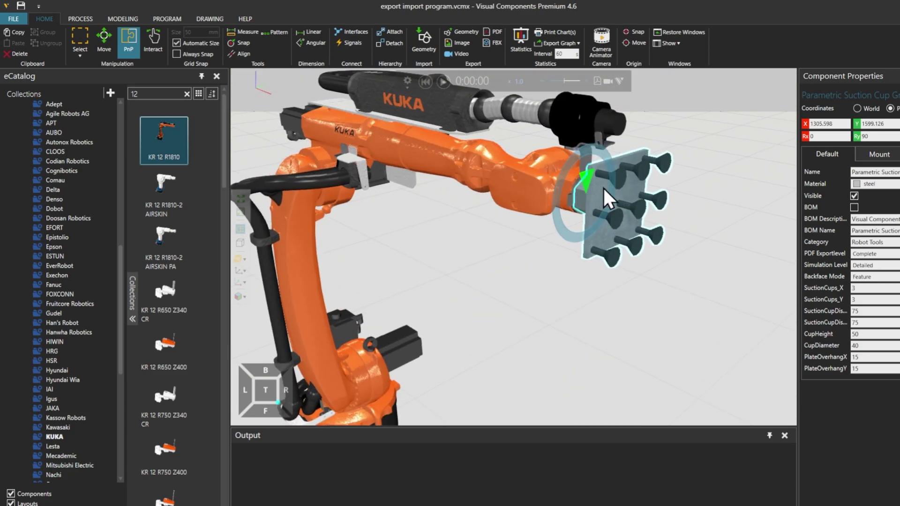
scroll(609, 193, "down", 10)
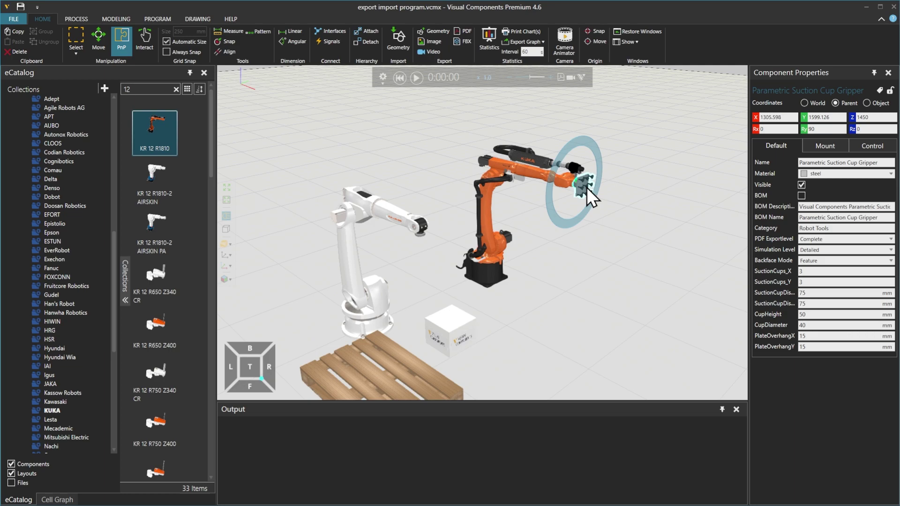
middle_click_drag(530, 284, 569, 271)
right_click_drag(569, 271, 558, 271)
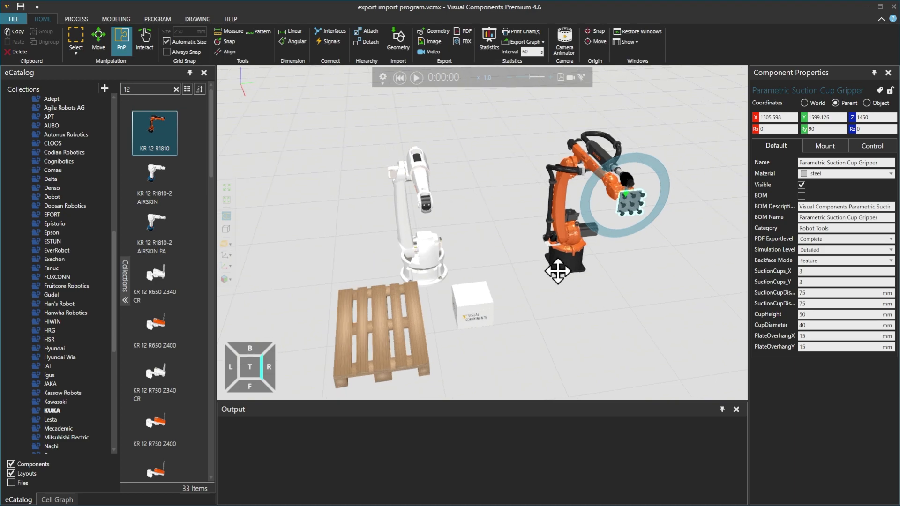
left_click(100, 38)
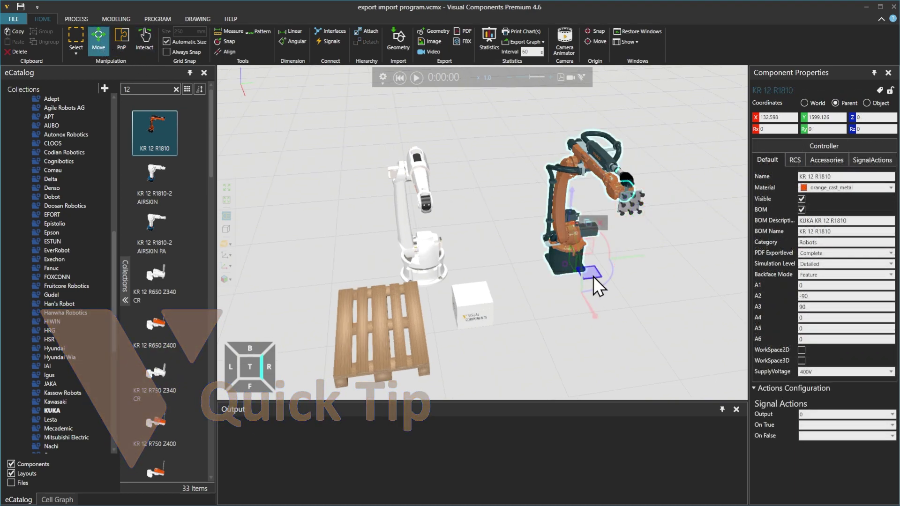
mouse_move(592, 276)
left_mouse_down()
mouse_move(518, 267)
mouse_move(565, 288)
mouse_move(580, 265)
mouse_move(589, 271)
left_mouse_up()
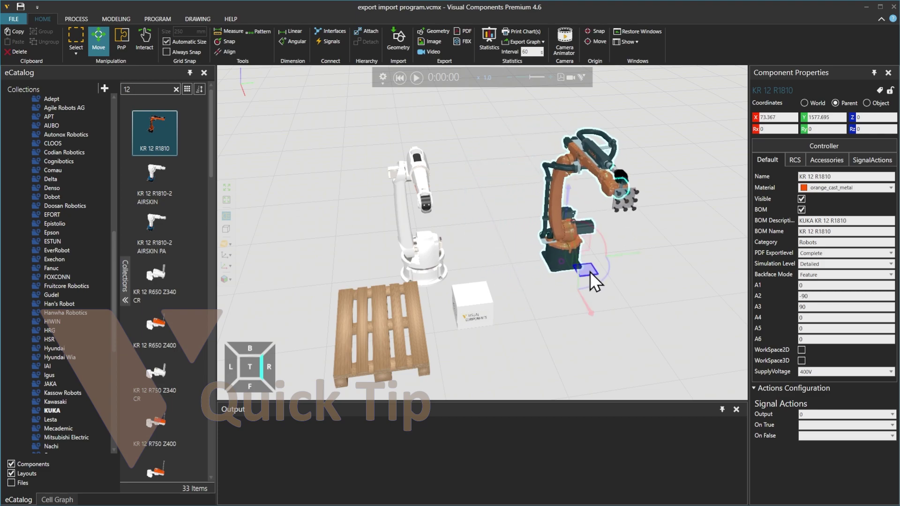
Step: Snap the KR 12 R1810 to the white robot's origin with the Origin snap type, placing it at X/Y/Z 0
left_click_drag(590, 272, 589, 271)
left_click(229, 42)
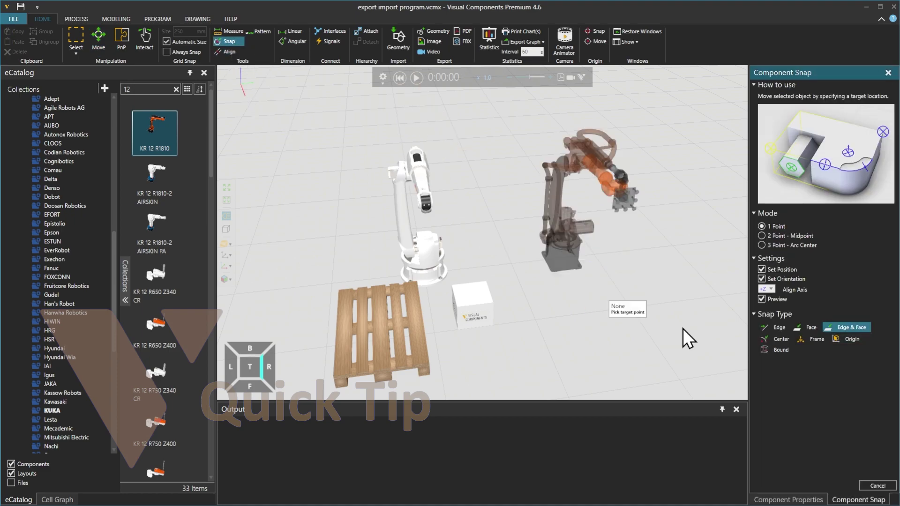
left_click(853, 339)
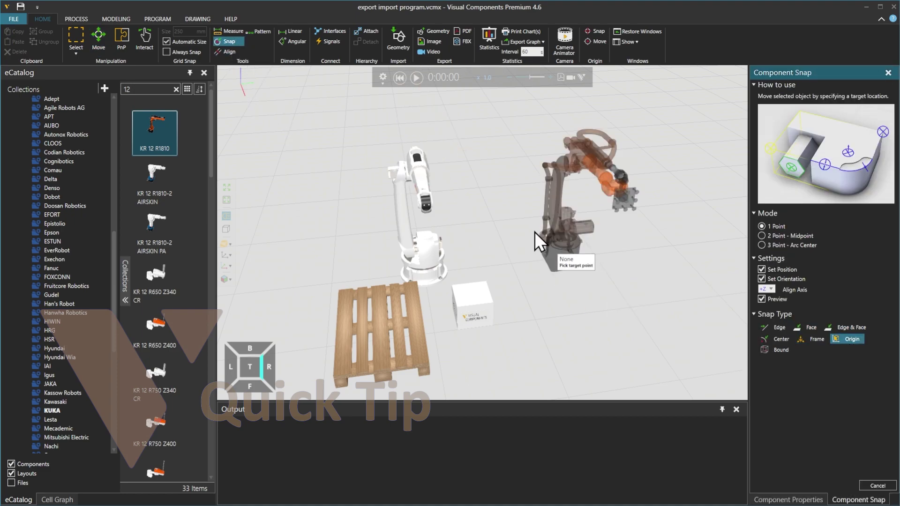
left_click(429, 277)
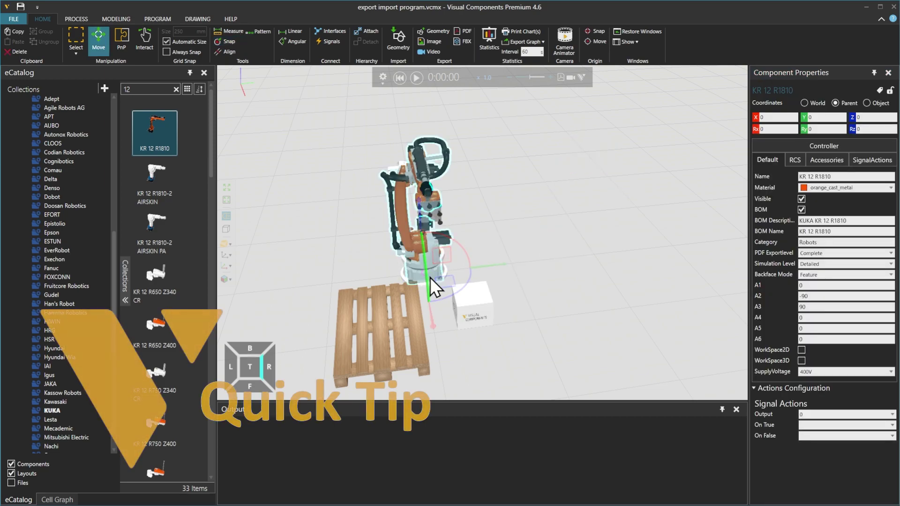
mouse_move(546, 273)
right_mouse_down()
mouse_move(525, 261)
mouse_move(538, 259)
right_mouse_up()
scroll(457, 264, "up", 5)
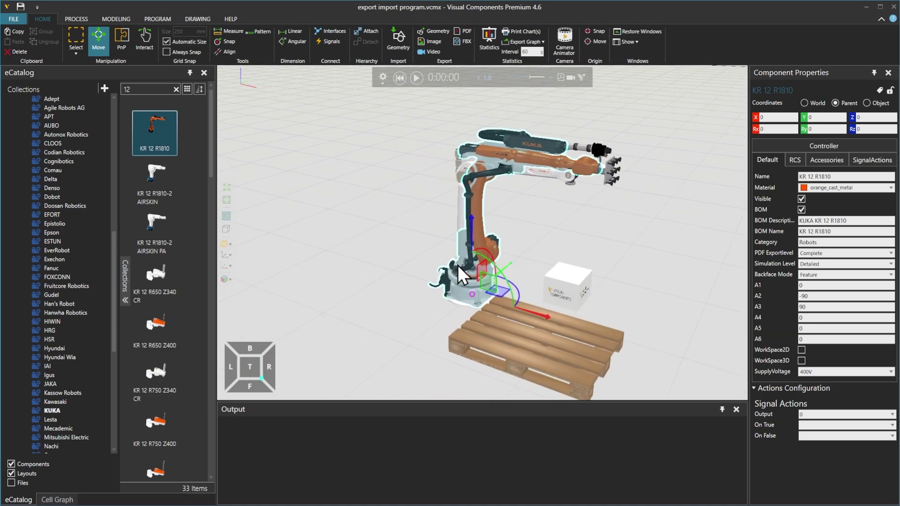
Step: Turn on display of Robot Tools and Robot Positions frames
left_click(231, 254)
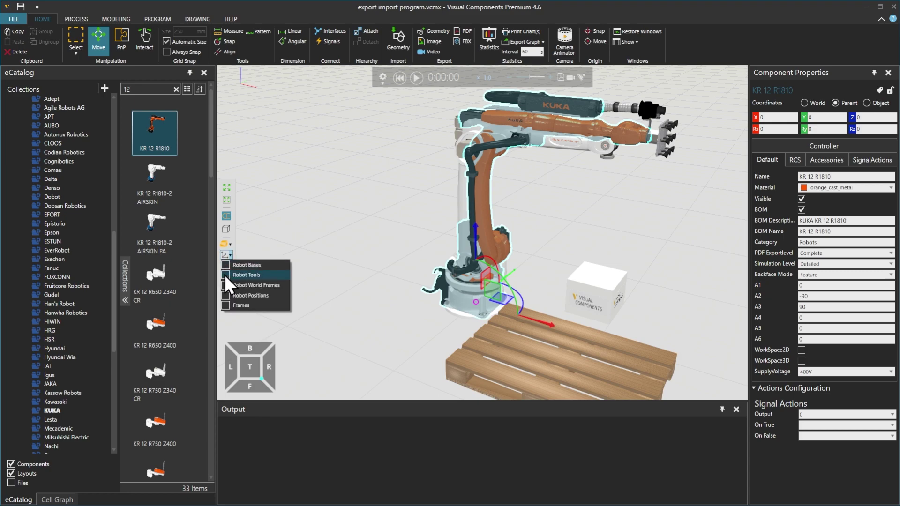
left_click(224, 275)
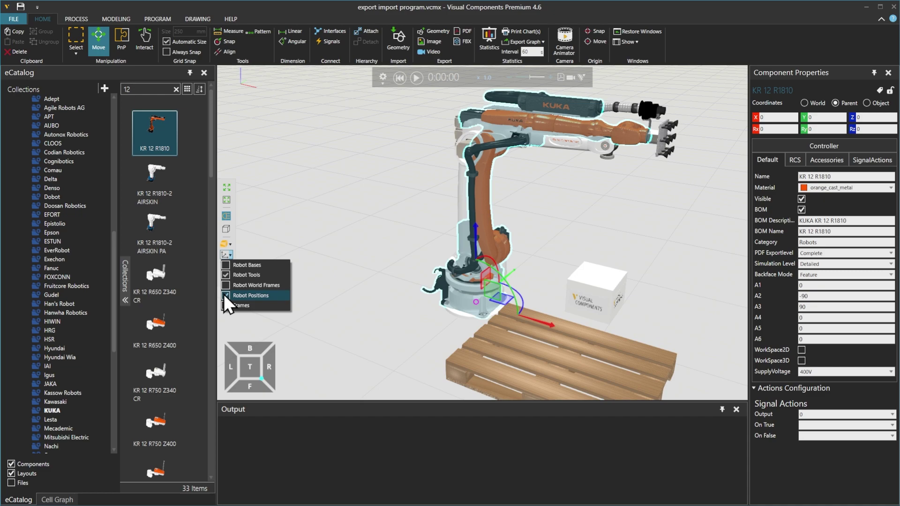
left_click(224, 254)
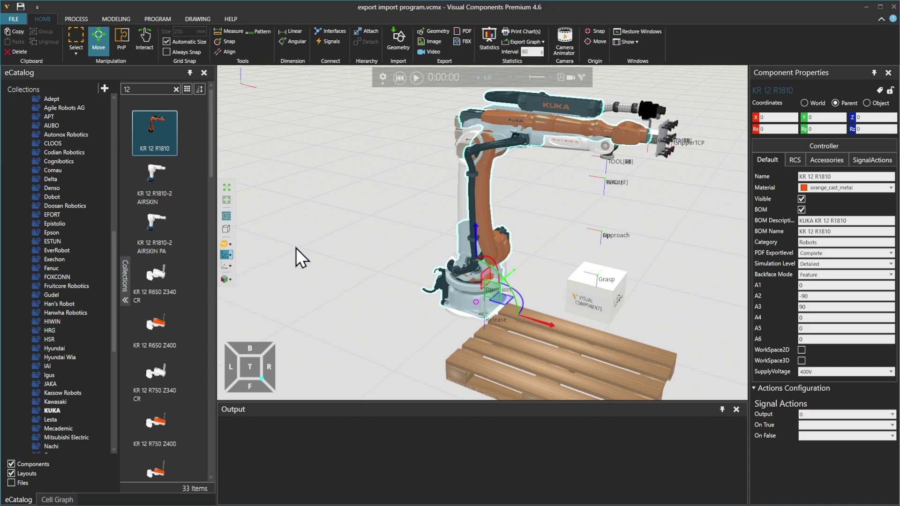
Step: Drag the white Generic Articulated Robot along X to about -3110.836
left_click(297, 249)
scroll(311, 248, "down", 5)
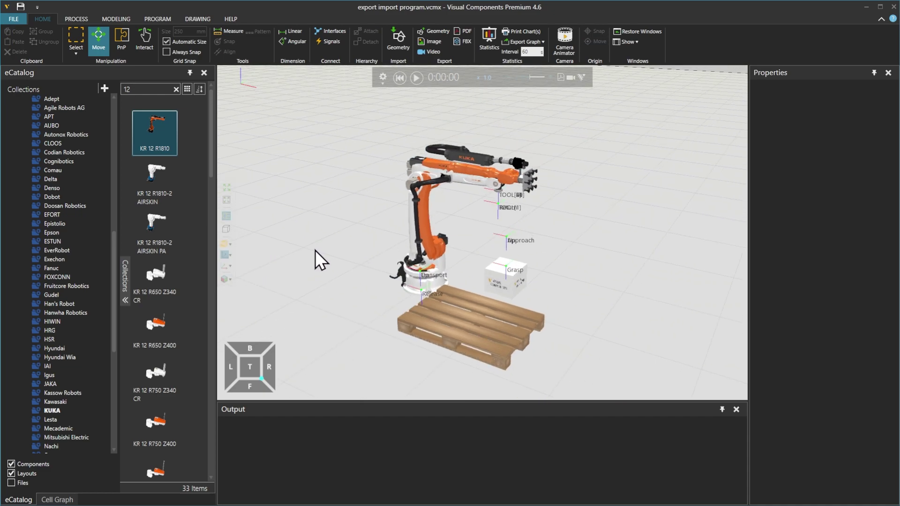
left_click(477, 277)
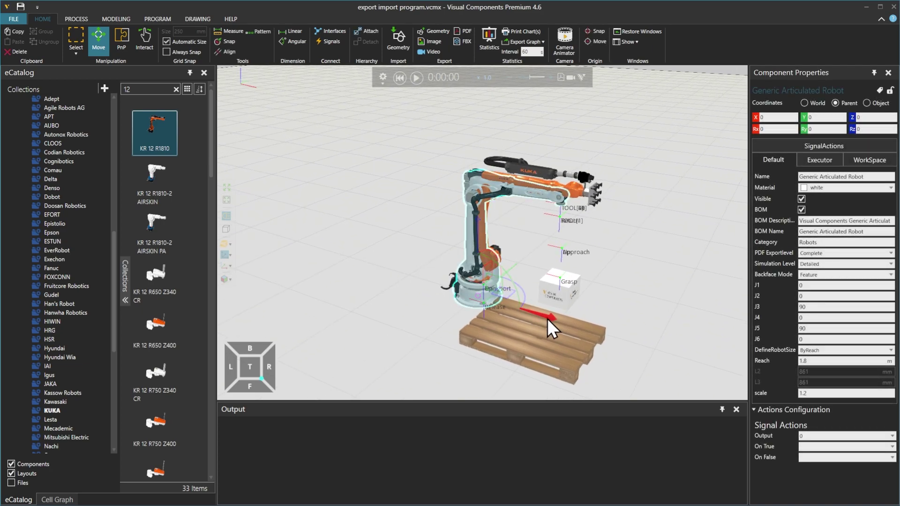
left_click_drag(542, 316, 333, 264)
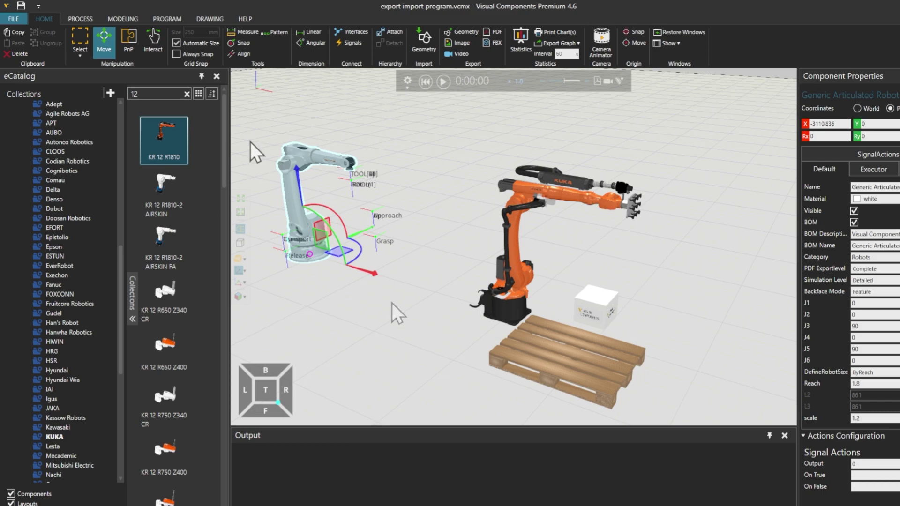
Step: Toggle off all 11 statements of the white robot's program, reset the simulation, then select the KUKA
left_click(166, 16)
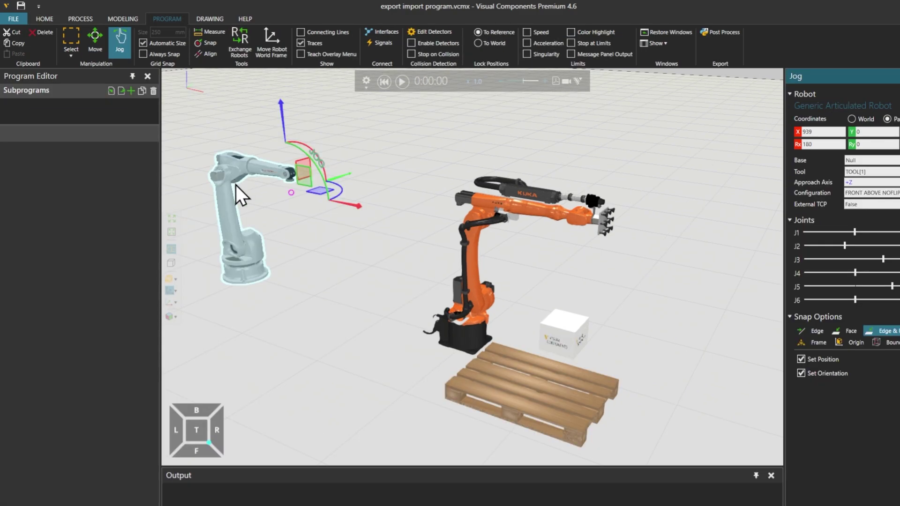
left_click(229, 213)
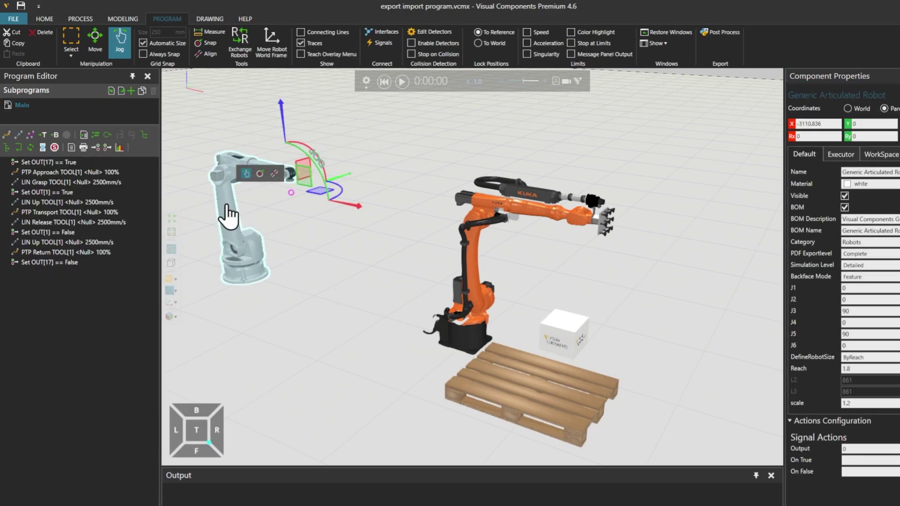
left_click(26, 162)
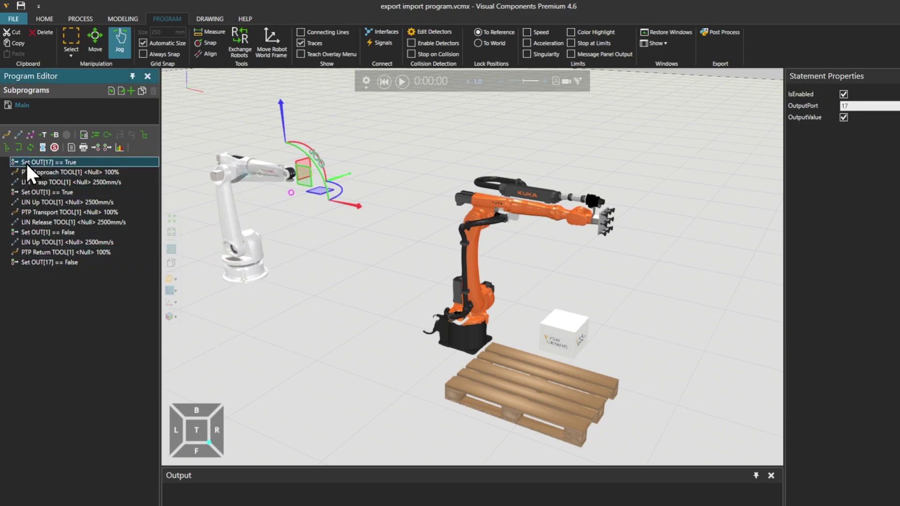
left_click(47, 263, "shift")
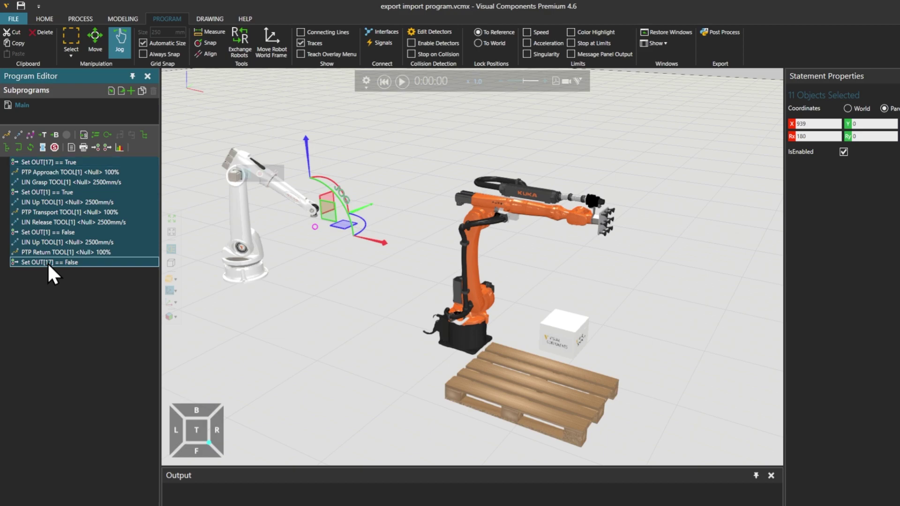
right_click(48, 264)
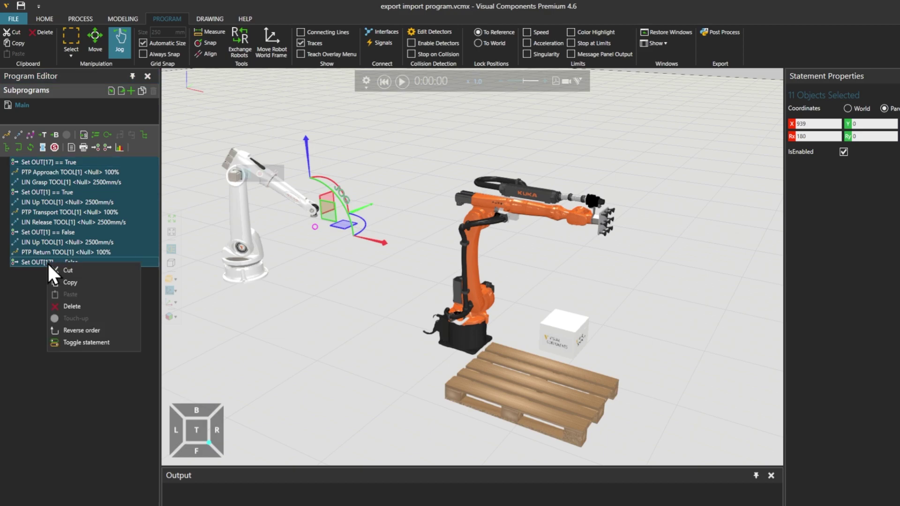
left_click(81, 343)
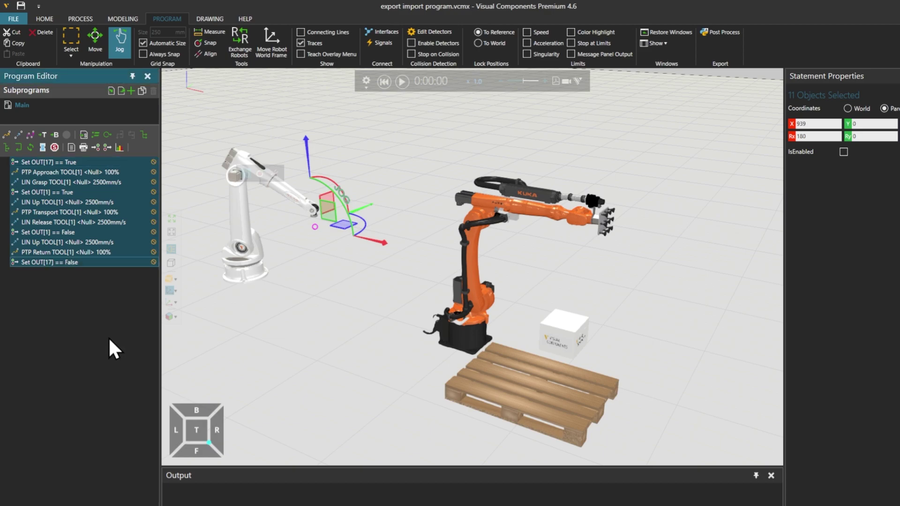
left_click(385, 86)
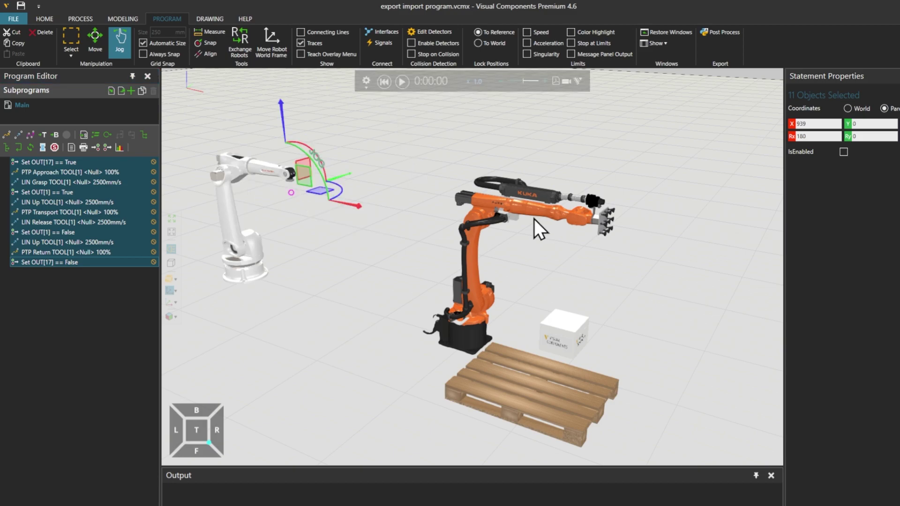
left_click(473, 247)
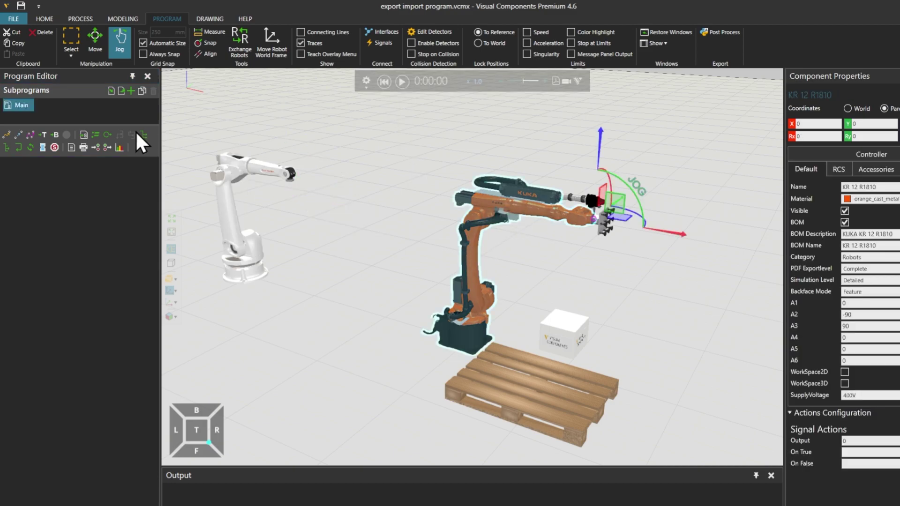
Step: Import pick and place.xml into the KUKA's Main program, adding 11 pick-and-place statements
left_click(112, 91)
left_click(245, 82)
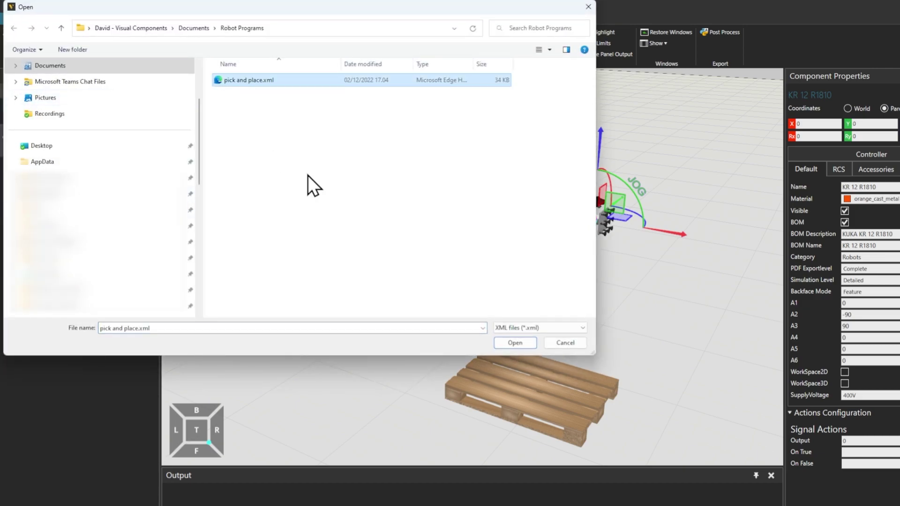
left_click(499, 342)
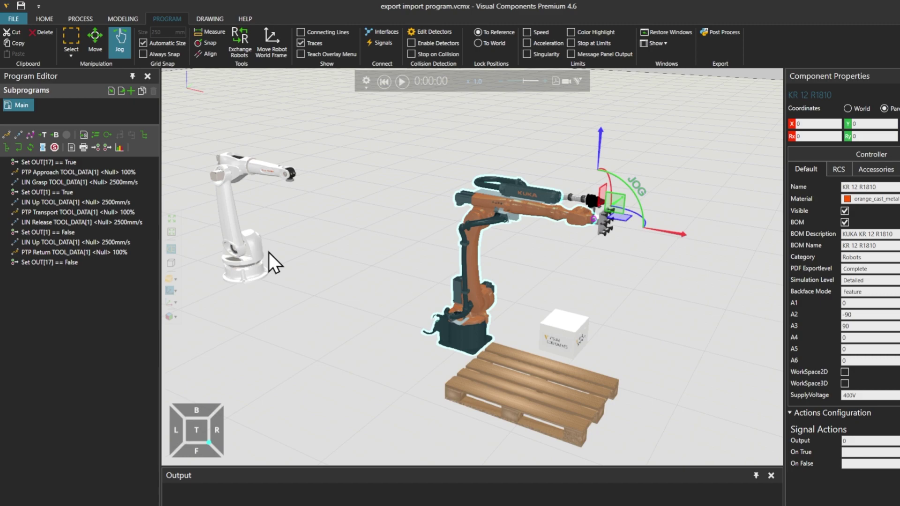
Step: Deselect the KUKA and enable Robot Tools and Robot Positions frames to show TOOL_DATA, GripperTCP, Return and Approach
scroll(617, 232, "up", 5)
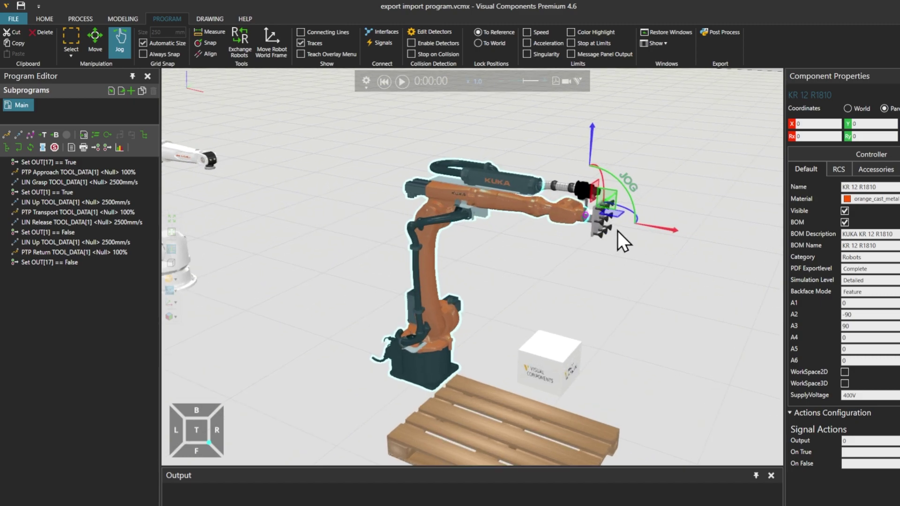
left_click(496, 291)
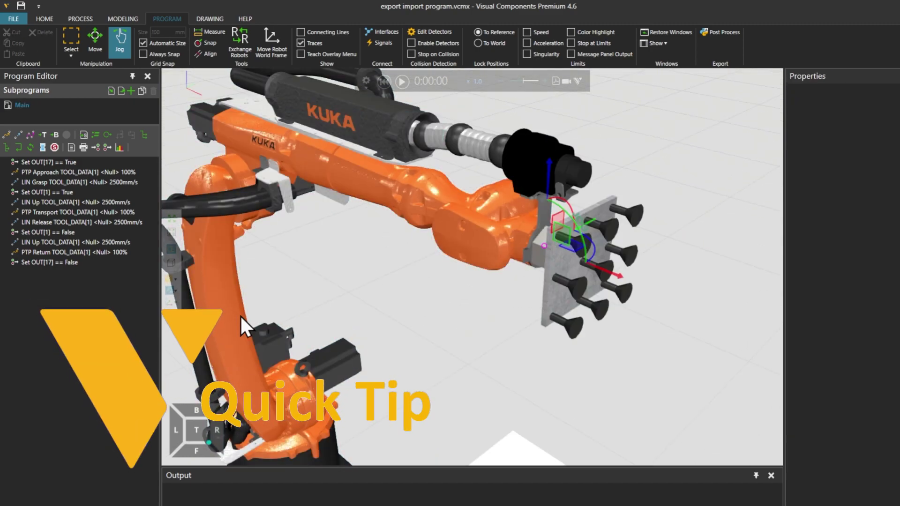
left_click(170, 292)
left_click(170, 312)
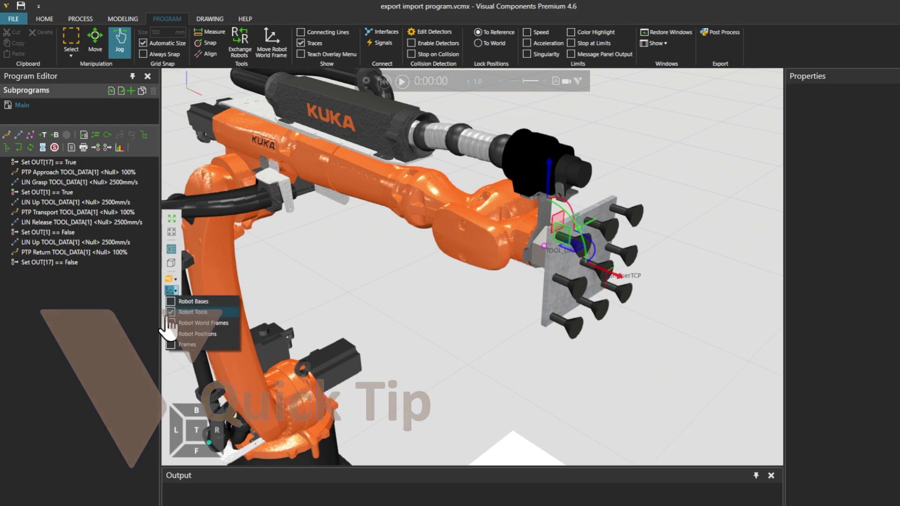
left_click(171, 333)
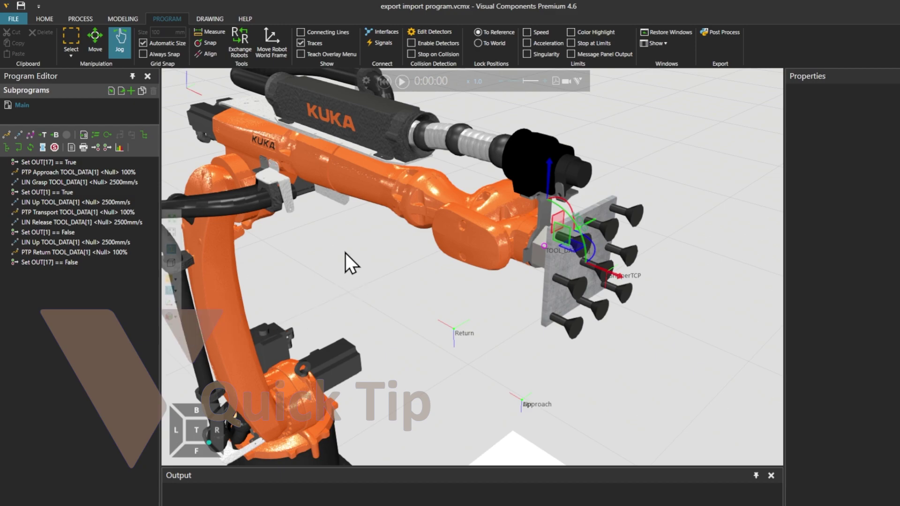
Step: Set Frame label size to 17 in FILE > Options > Display and apply it
left_click(19, 17)
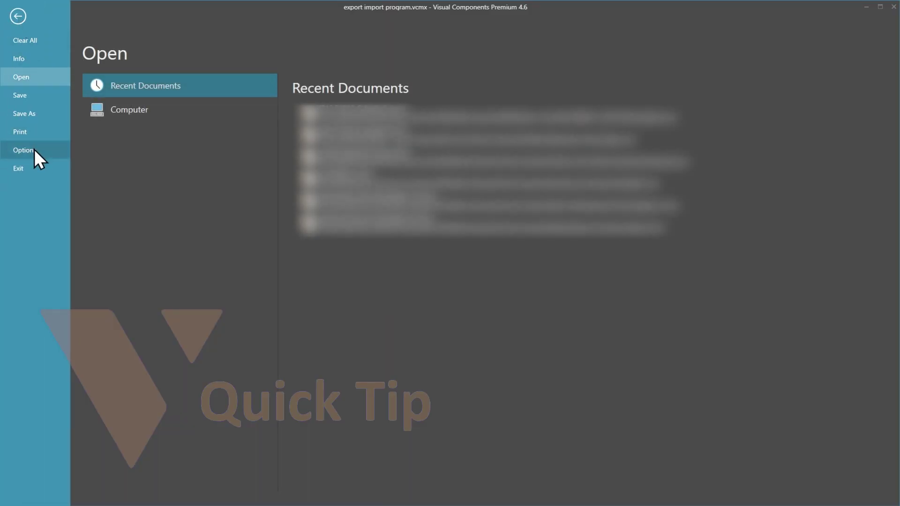
left_click(34, 149)
left_click(110, 108)
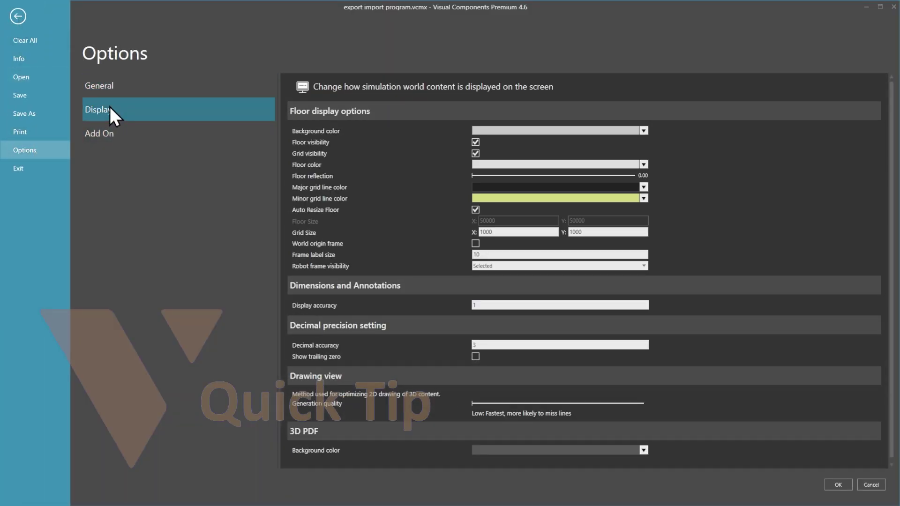
left_click(475, 255)
left_click(839, 484)
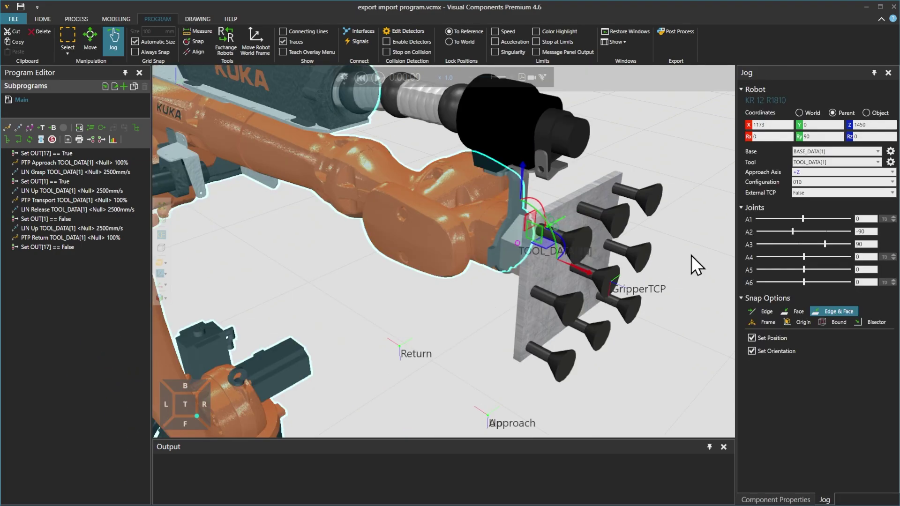
Step: Snap TOOL_DATA[1] onto the gripper's GripperTCP frame using Frame snap type, then reselect the KUKA
left_click(889, 162)
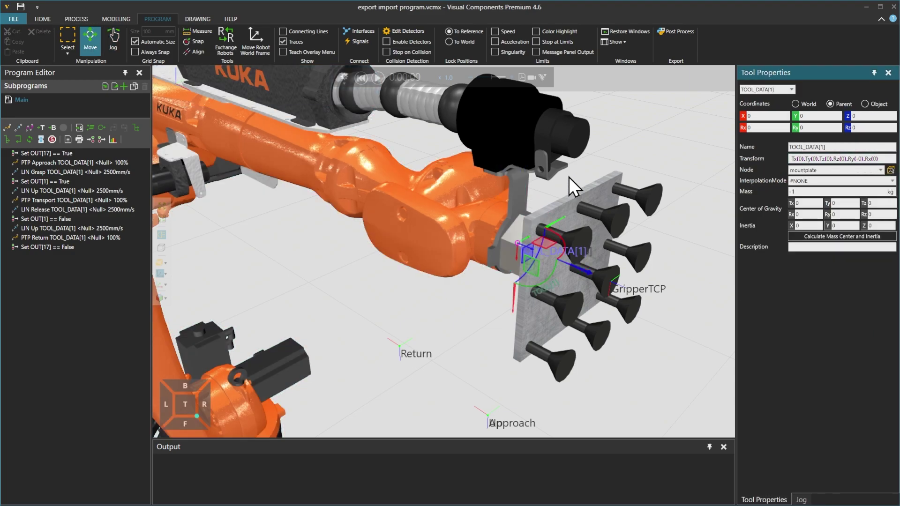
left_click(197, 43)
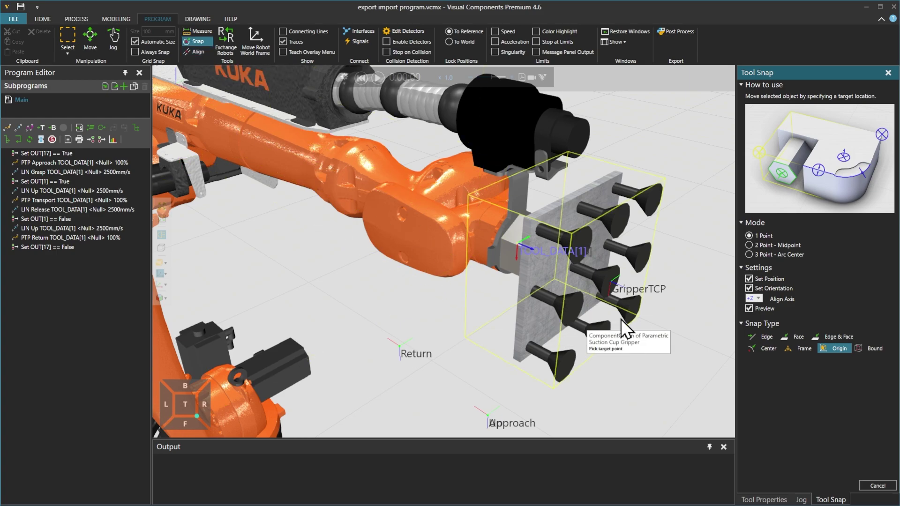
left_click(803, 348)
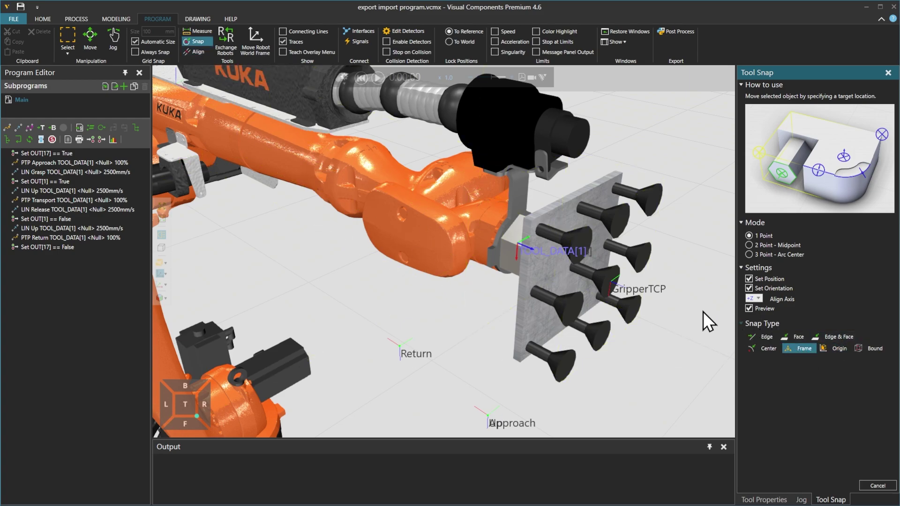
left_click(610, 282)
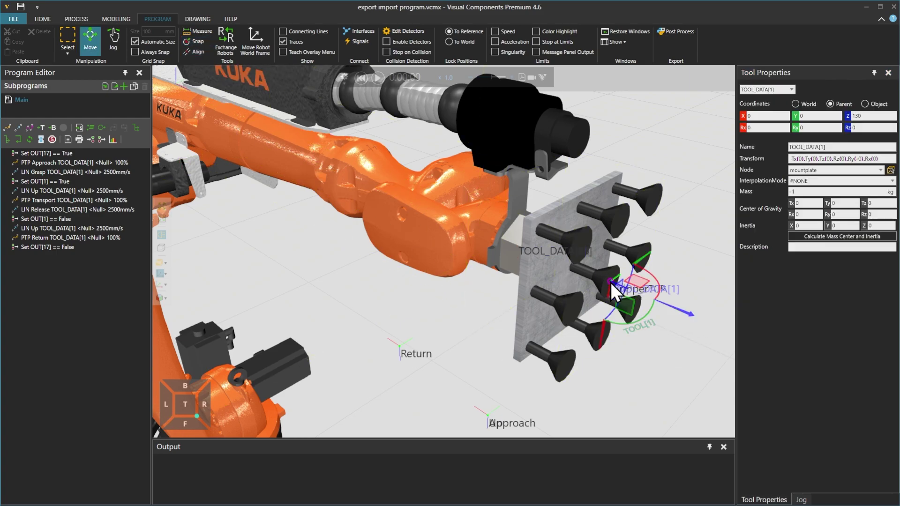
left_click(694, 288)
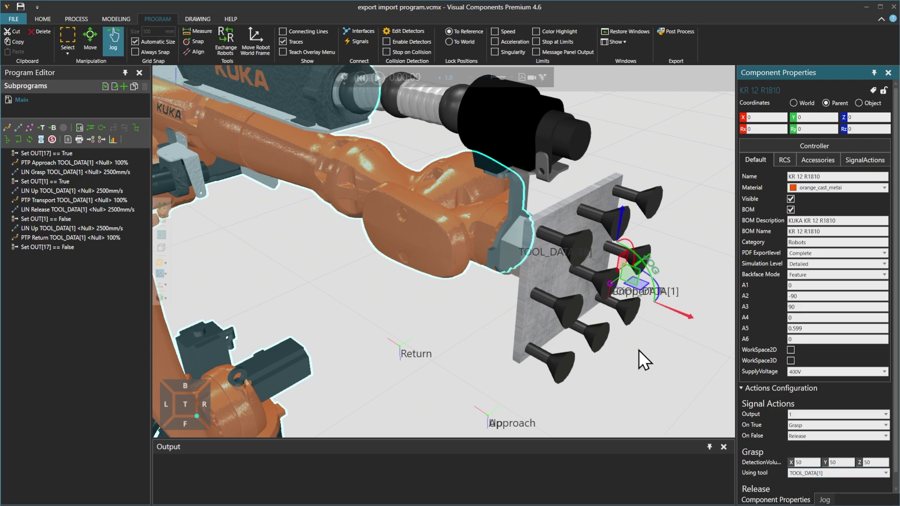
Step: Jog joint A5 to 90 so the gripper points down, and save it as the start state
scroll(637, 348, "down", 5)
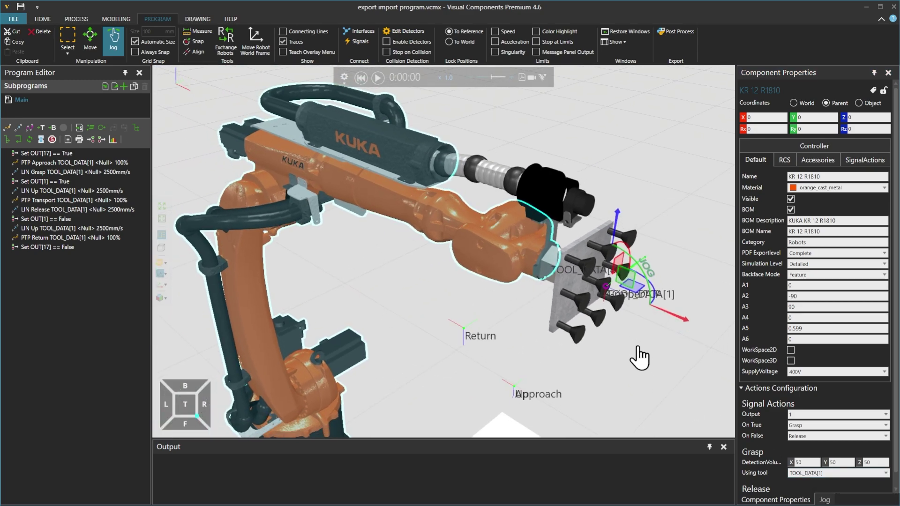
left_click(824, 500)
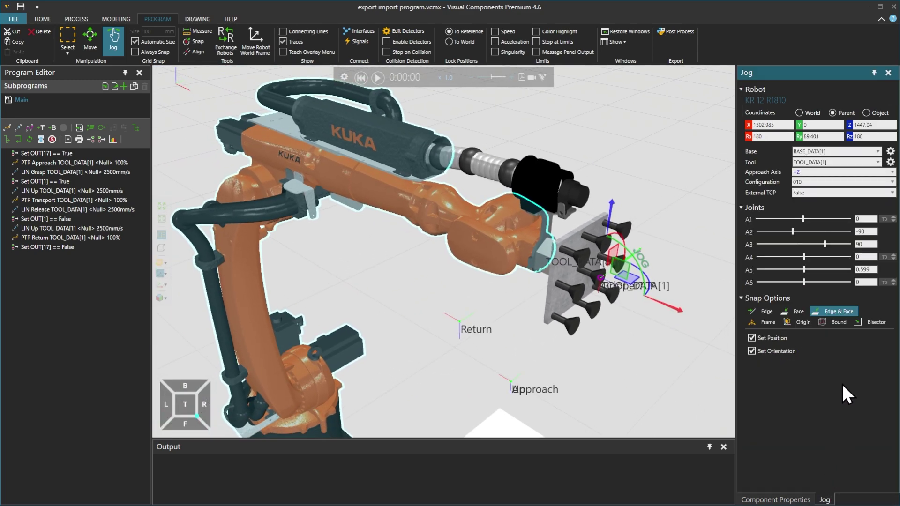
left_click(863, 271)
type("90")
key("Return")
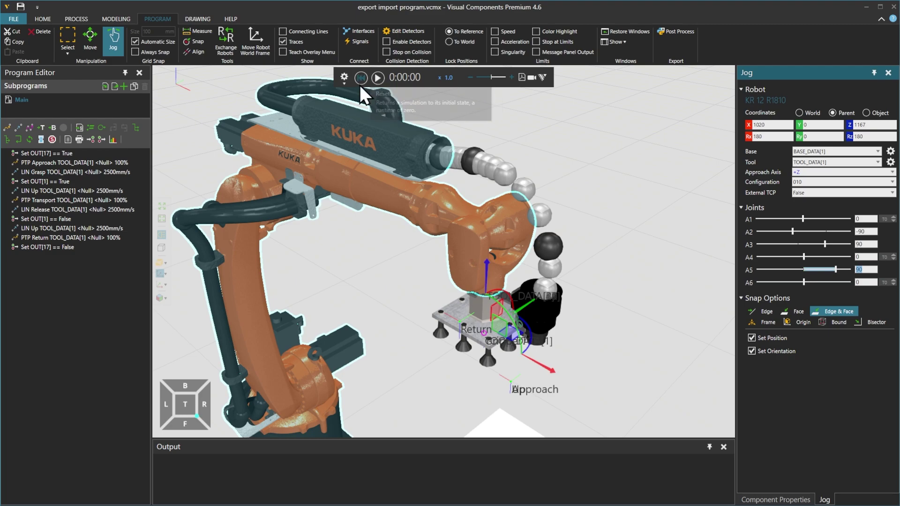
left_click(343, 83)
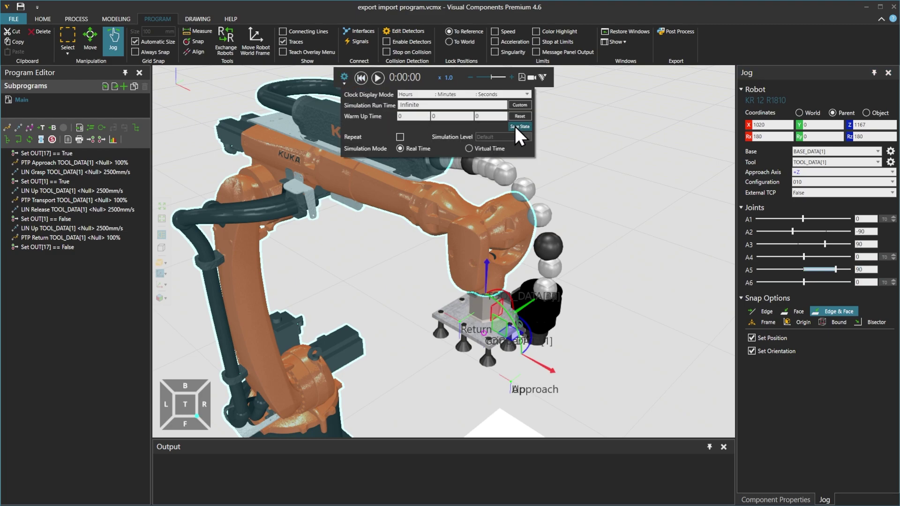
left_click(585, 137)
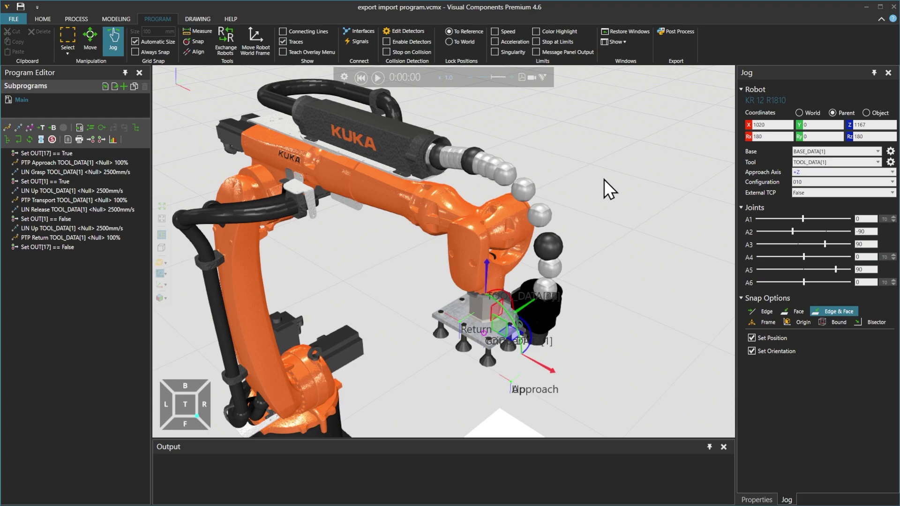
Step: Clear the scene selection and start the simulation so the KUKA runs its PTP Approach toward the box
scroll(603, 179, "down", 5)
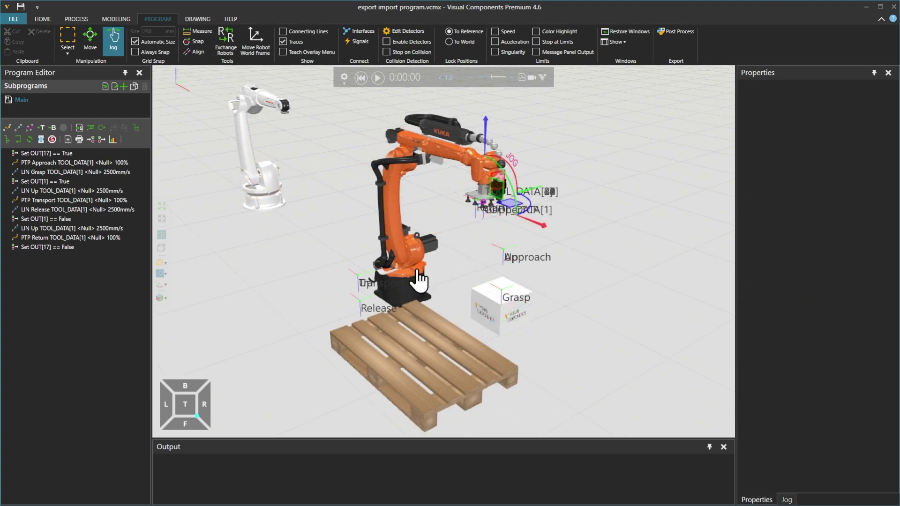
left_click(162, 274)
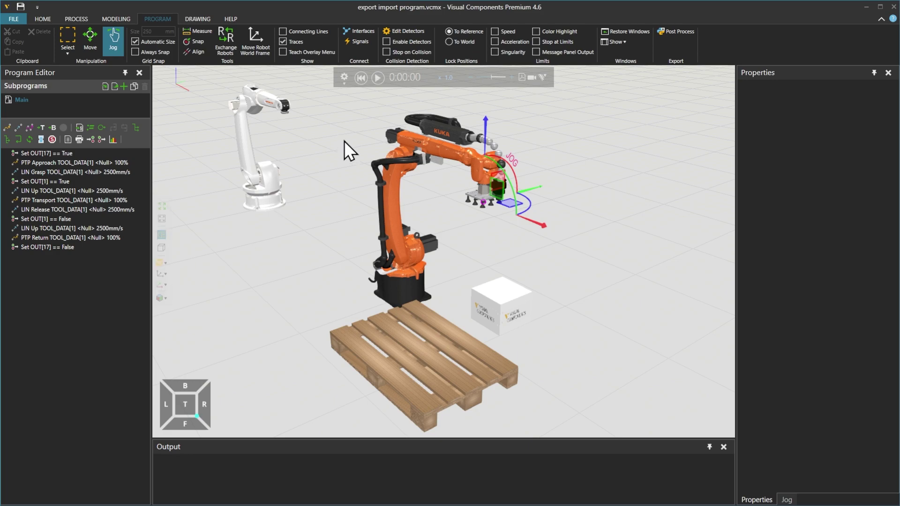
left_click(378, 78)
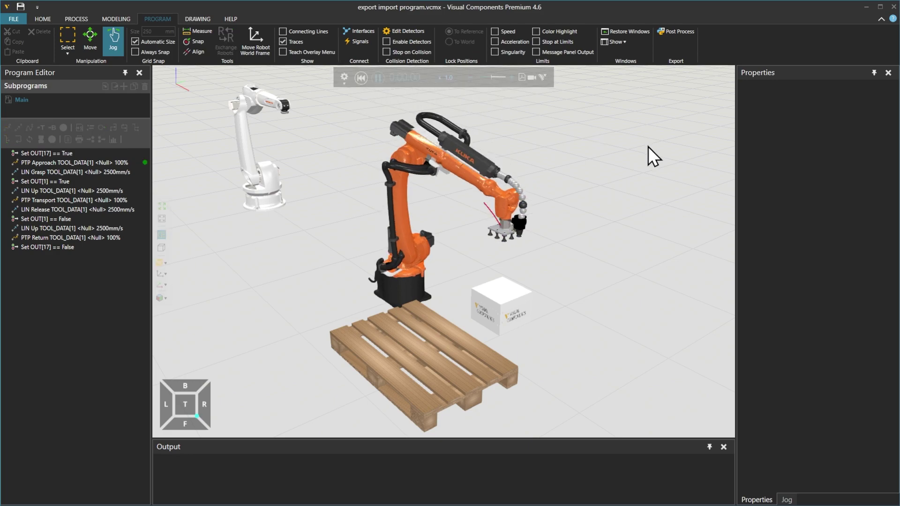